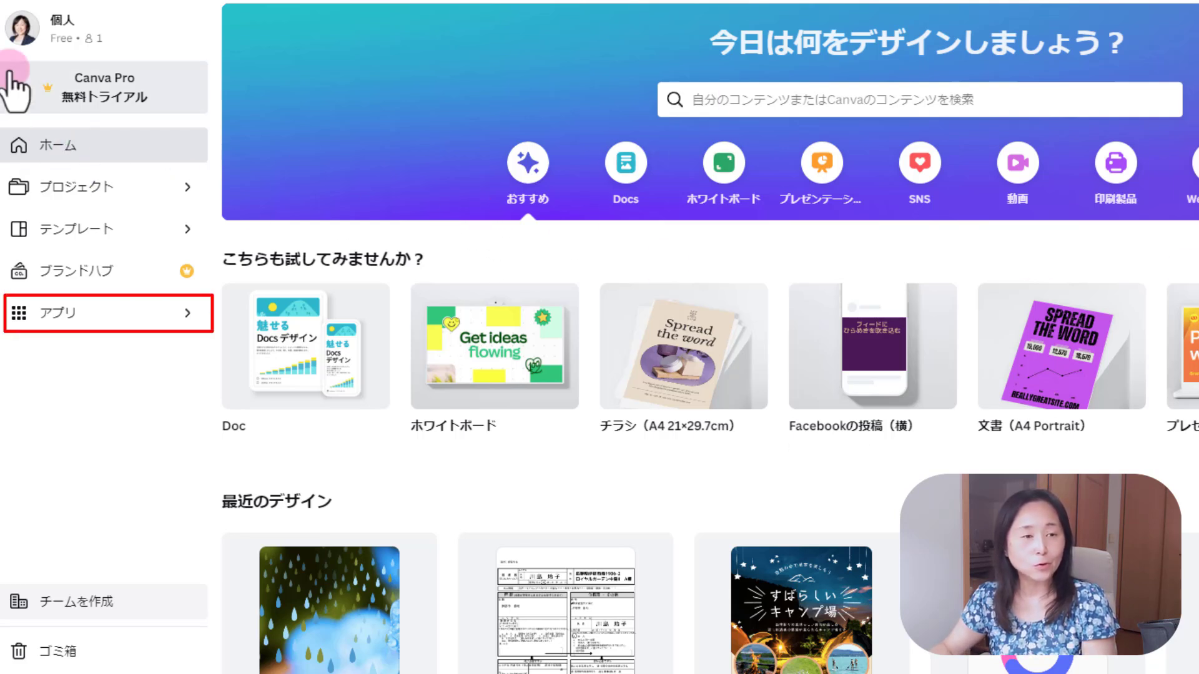
# Open the Product Photos (商品写真) app from Canva's アプリ collection
pyautogui.click(58, 314)
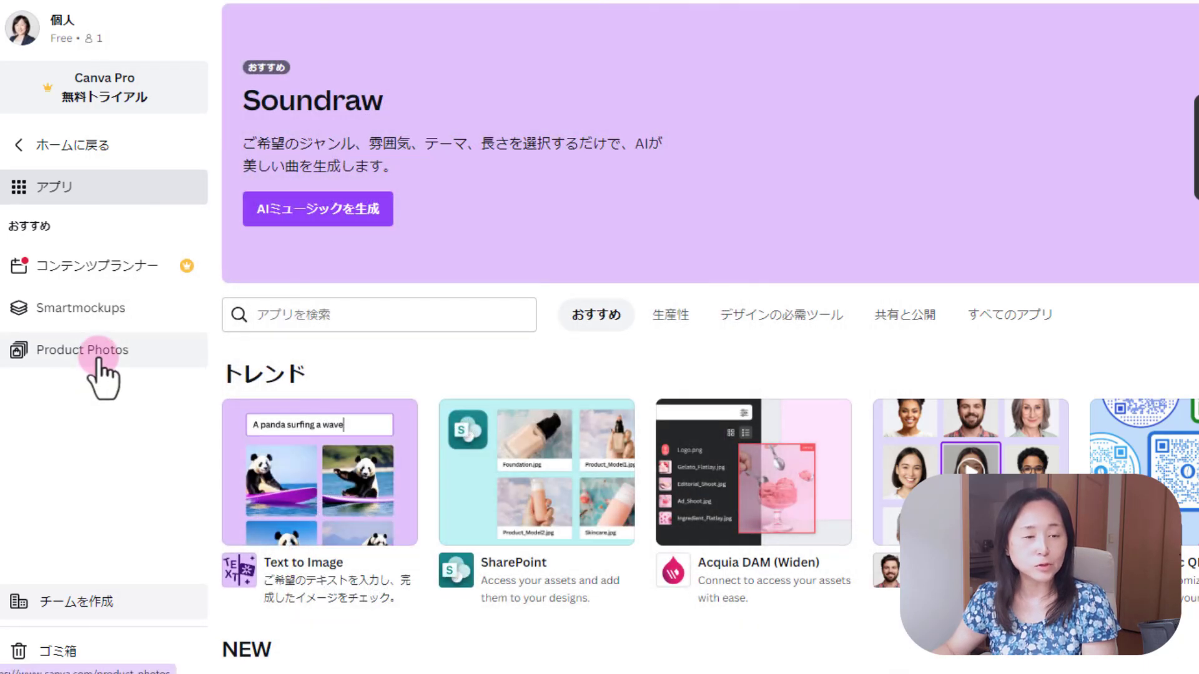
pyautogui.click(97, 358)
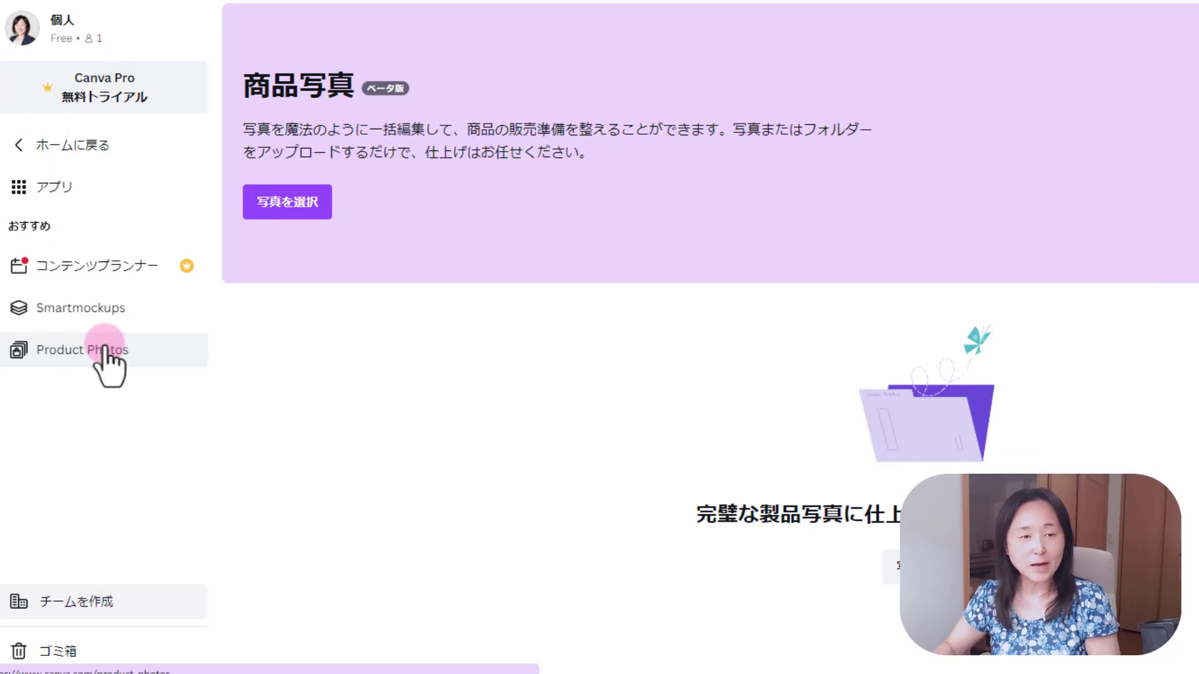
pyautogui.click(103, 353)
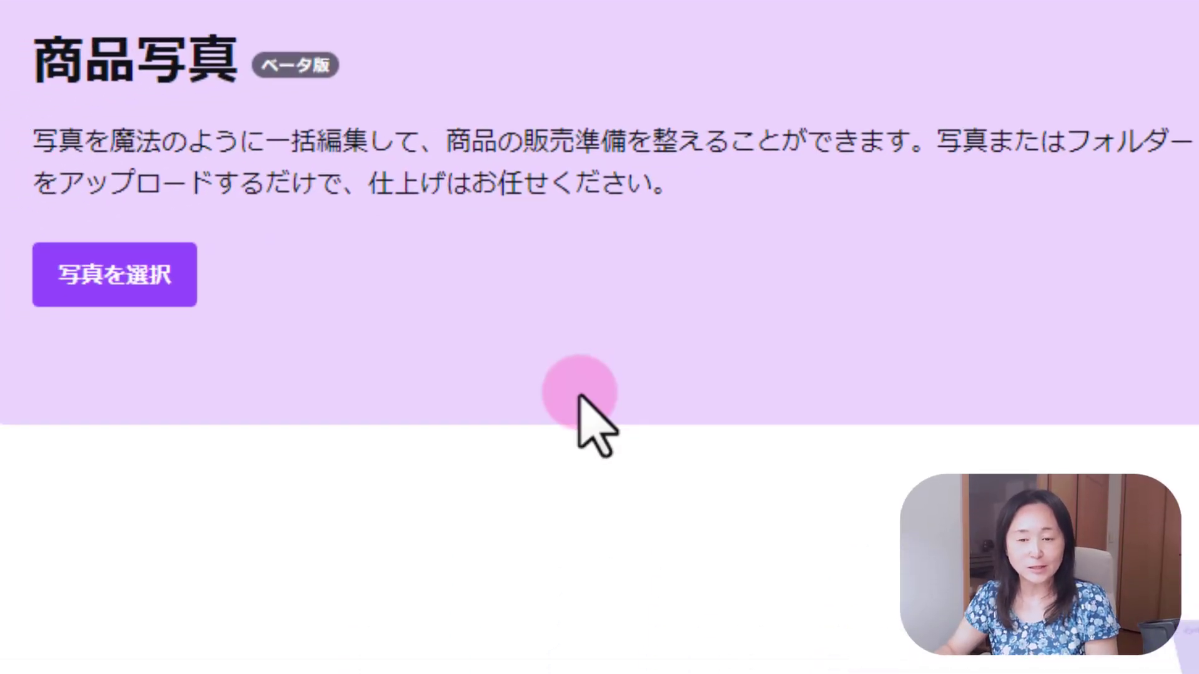
# Upload the handbag photo バック from the desktop into Product Photos
pyautogui.click(95, 278)
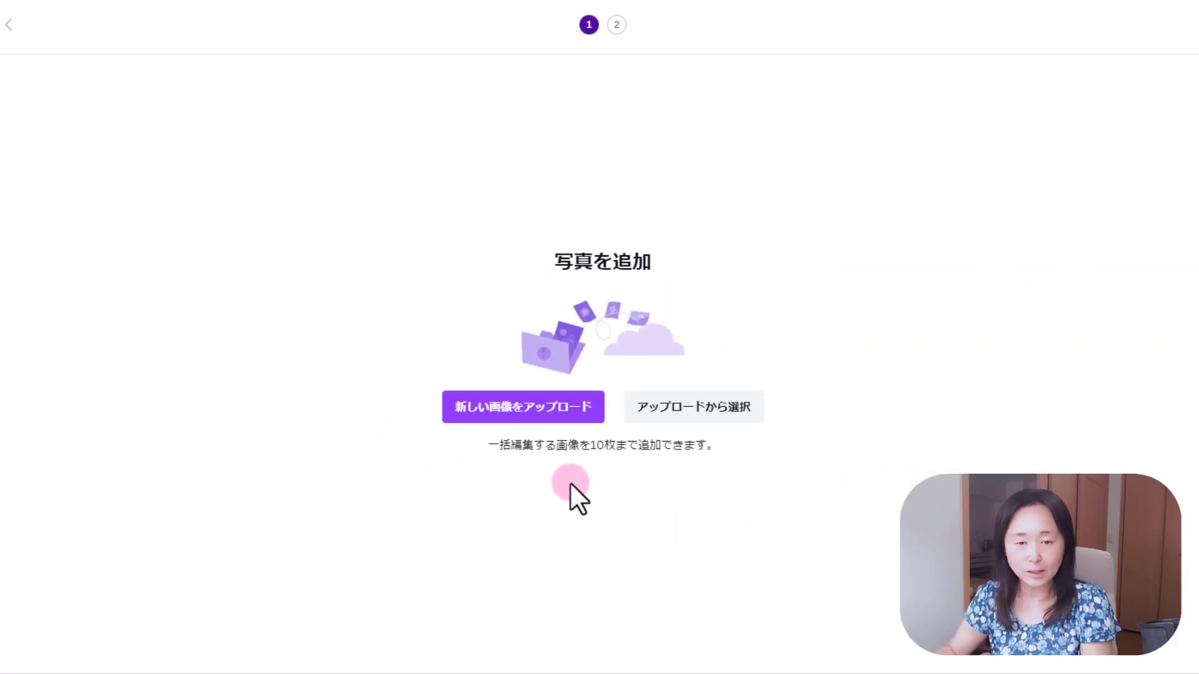
pyautogui.click(542, 419)
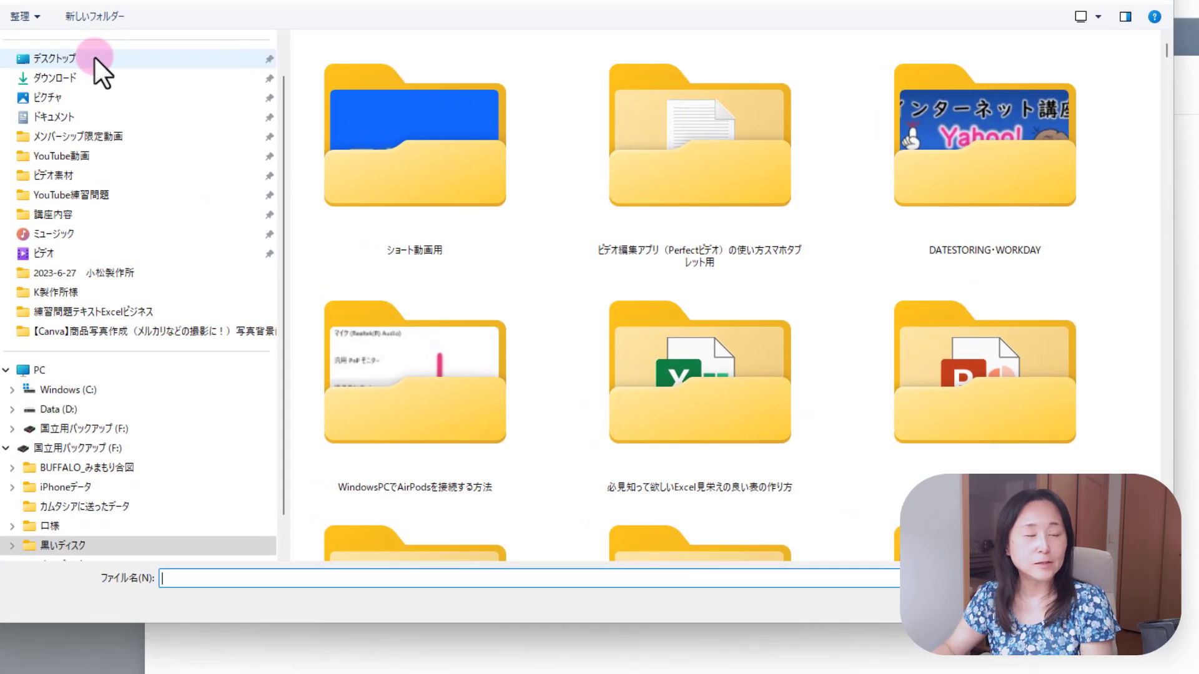
pyautogui.click(95, 58)
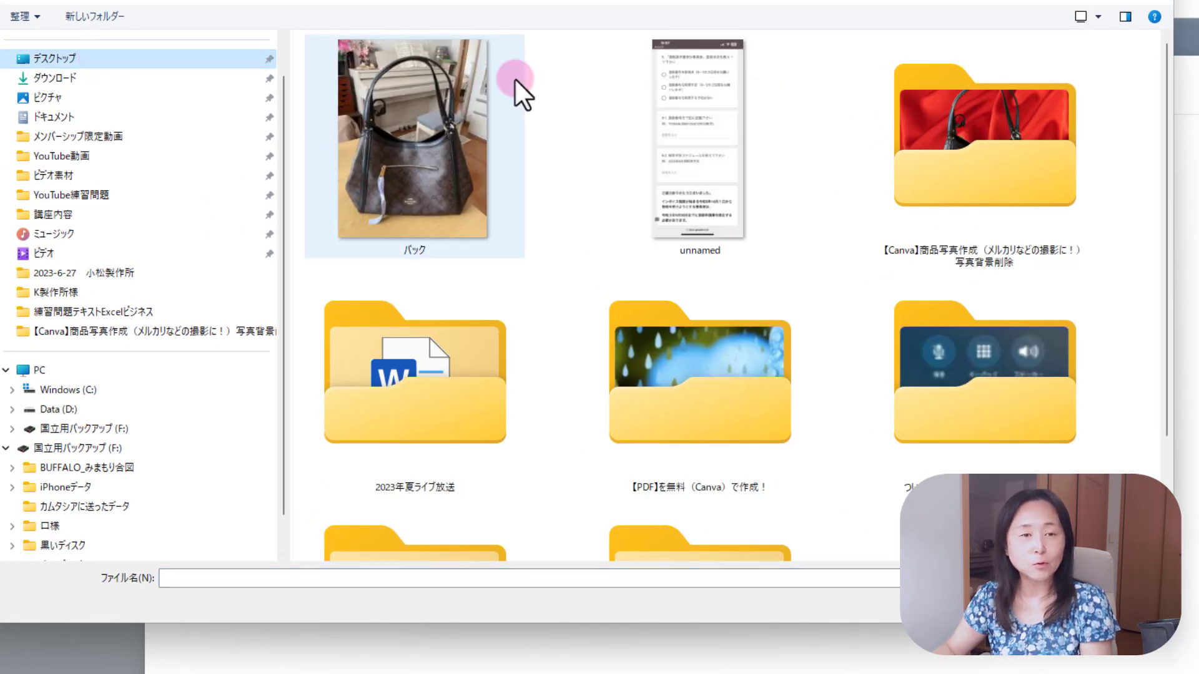
pyautogui.click(429, 126)
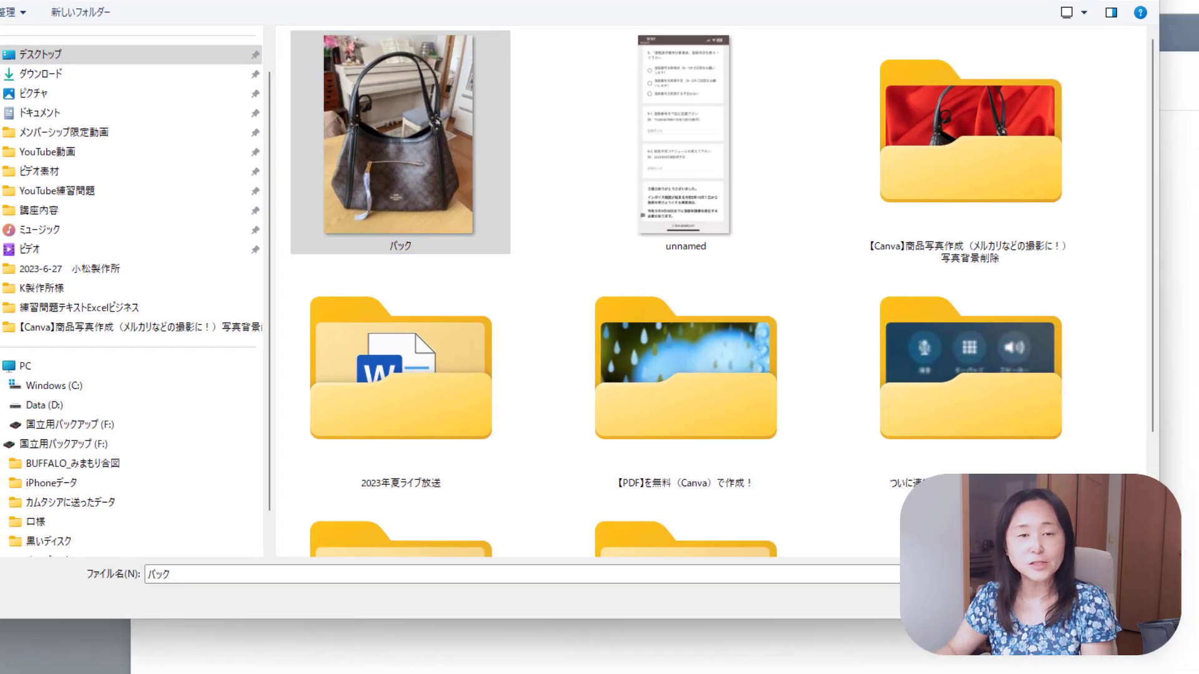
pyautogui.press('Return')
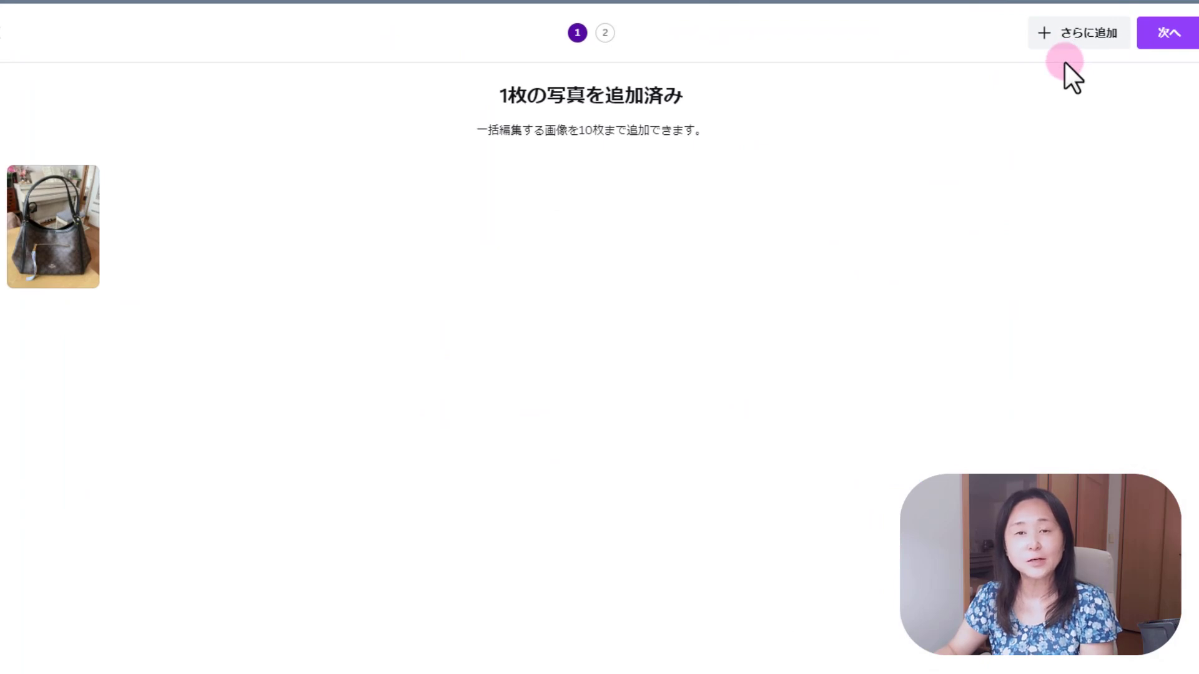
# Apply the Royal red satin style to the handbag photo
pyautogui.click(1169, 34)
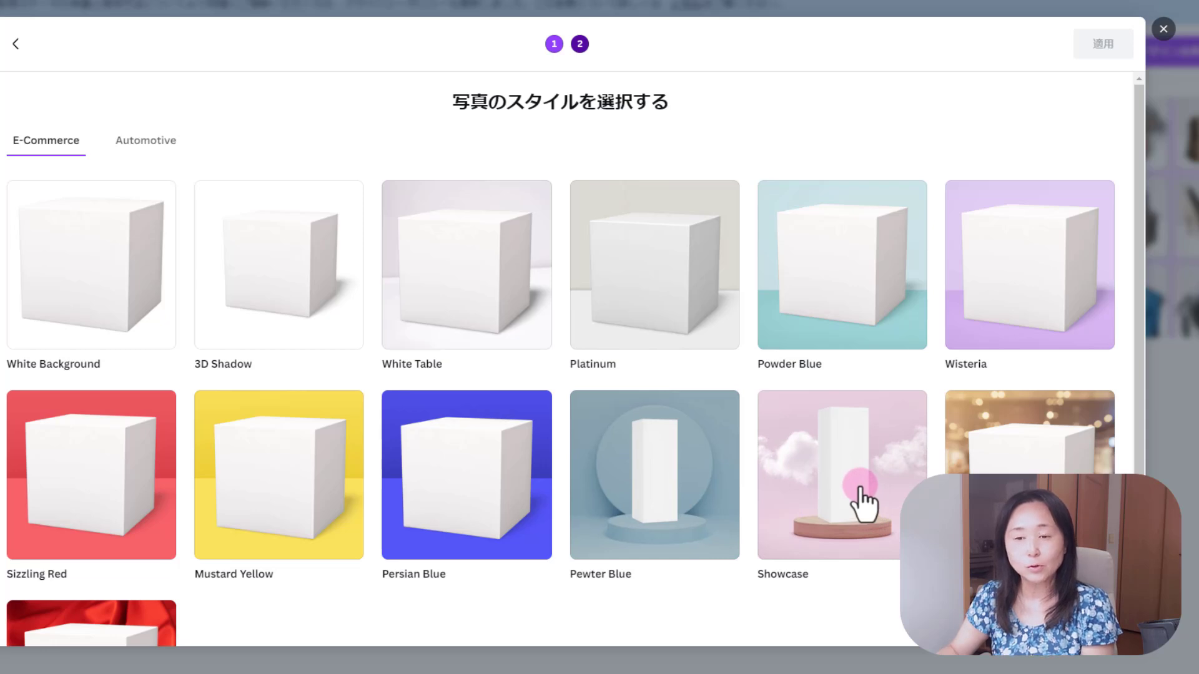
pyautogui.scroll(-3, 860, 499)
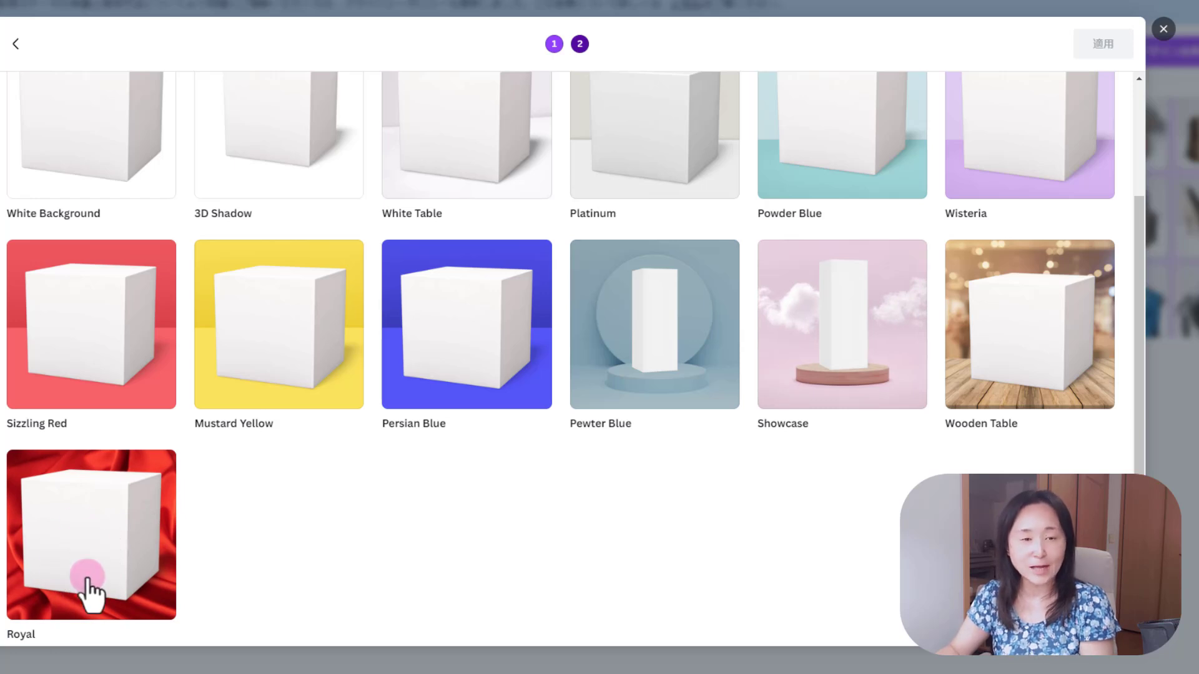
pyautogui.click(105, 509)
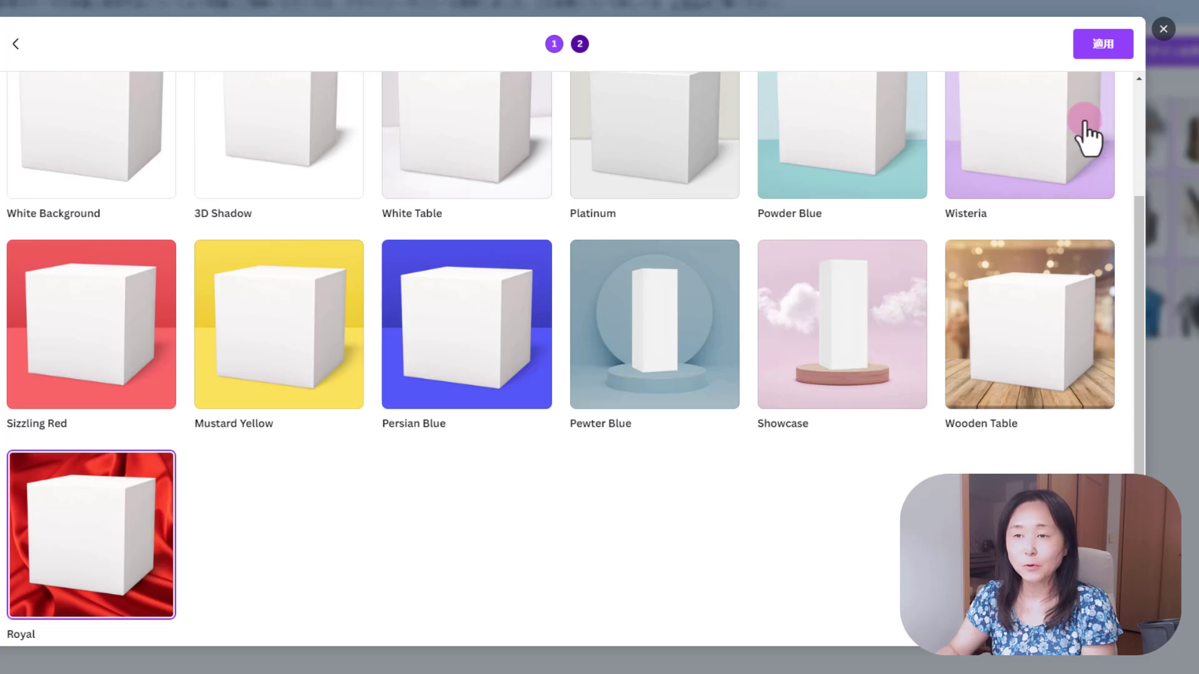
pyautogui.click(1105, 44)
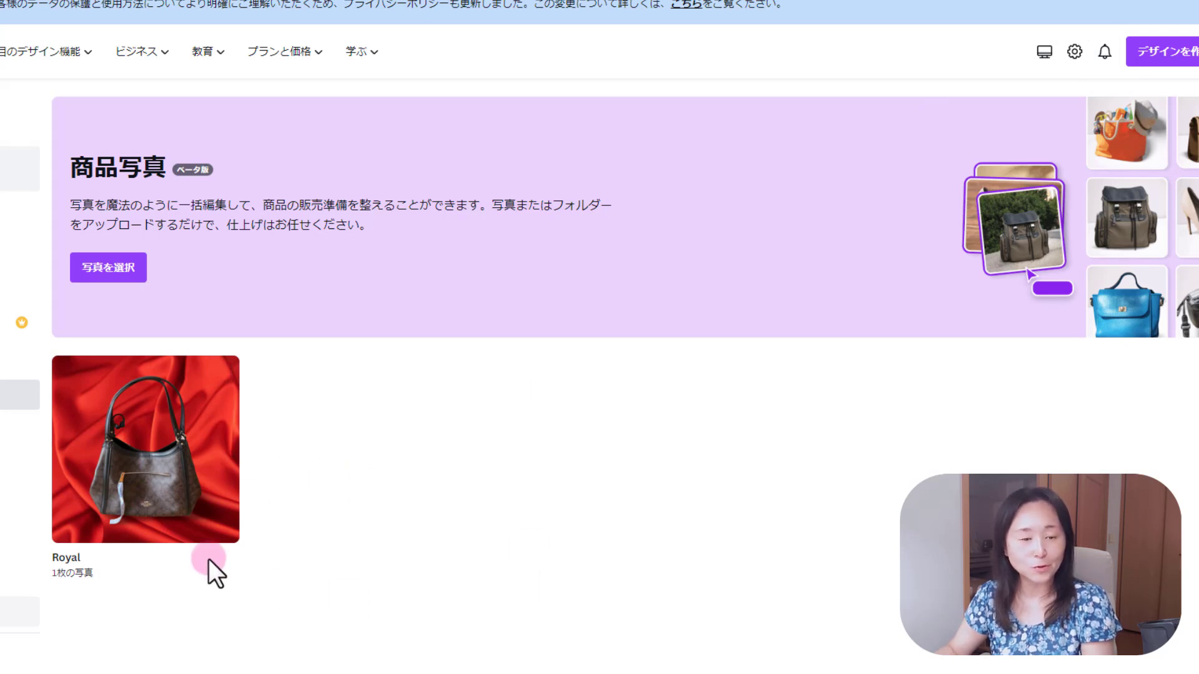
# Download the Royal-styled handbag image and open it from the Downloads folder
pyautogui.click(178, 445)
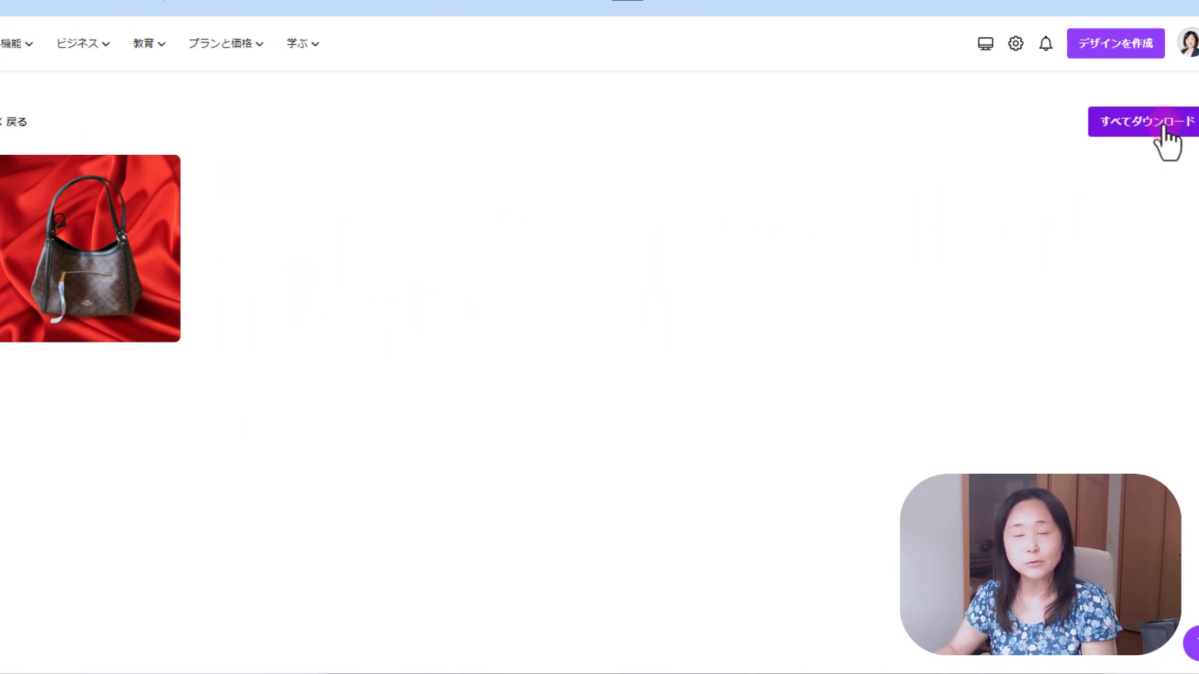
pyautogui.click(122, 240)
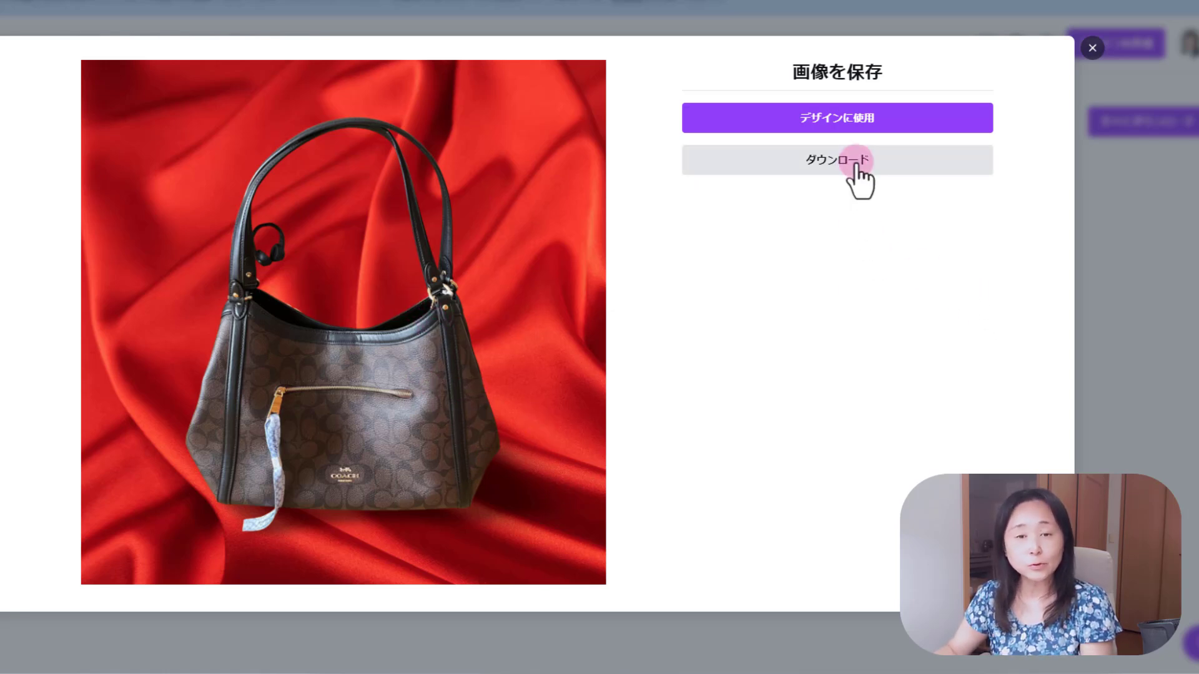
pyautogui.click(816, 170)
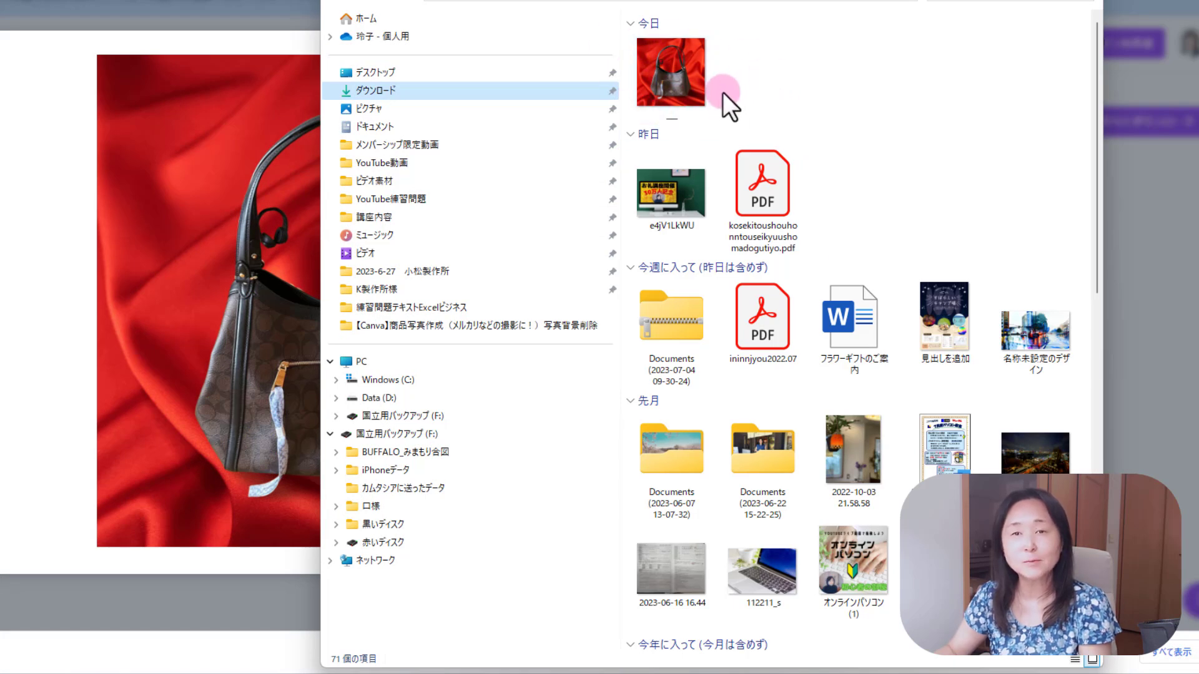
pyautogui.doubleClick(658, 66)
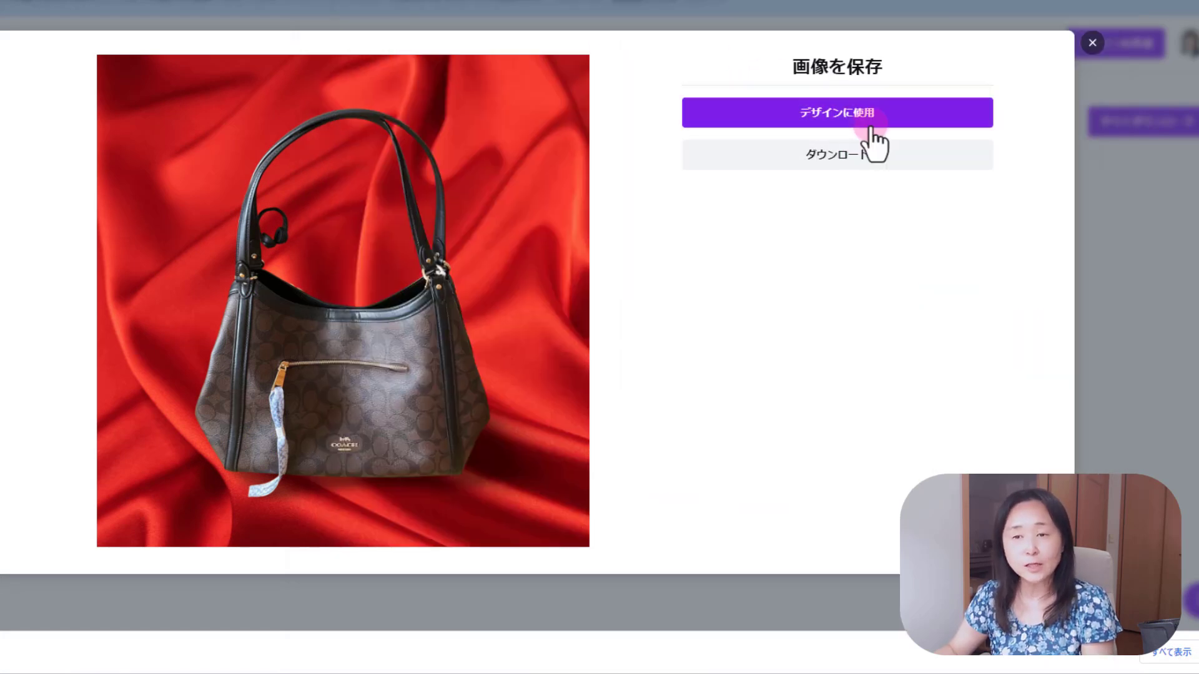
# Use the restyled handbag image in a new Instagramの投稿（正方形） square post
pyautogui.click(874, 115)
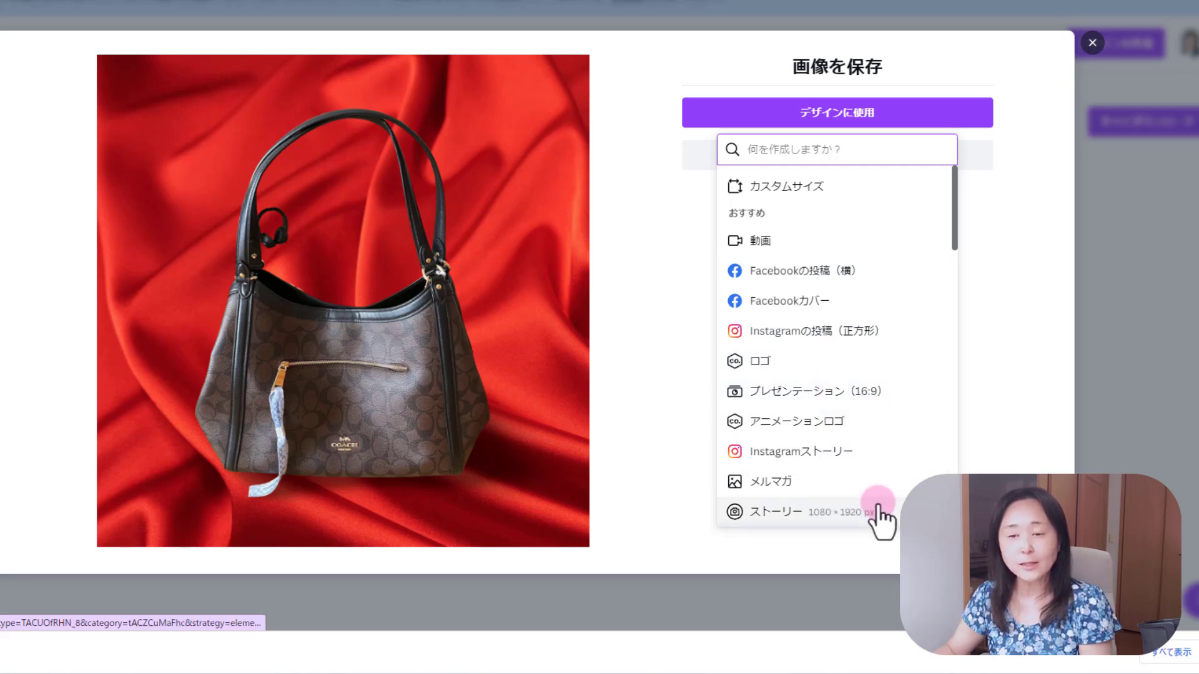
pyautogui.scroll(-3, 880, 506)
pyautogui.scroll(-1, 874, 456)
pyautogui.scroll(-3, 859, 420)
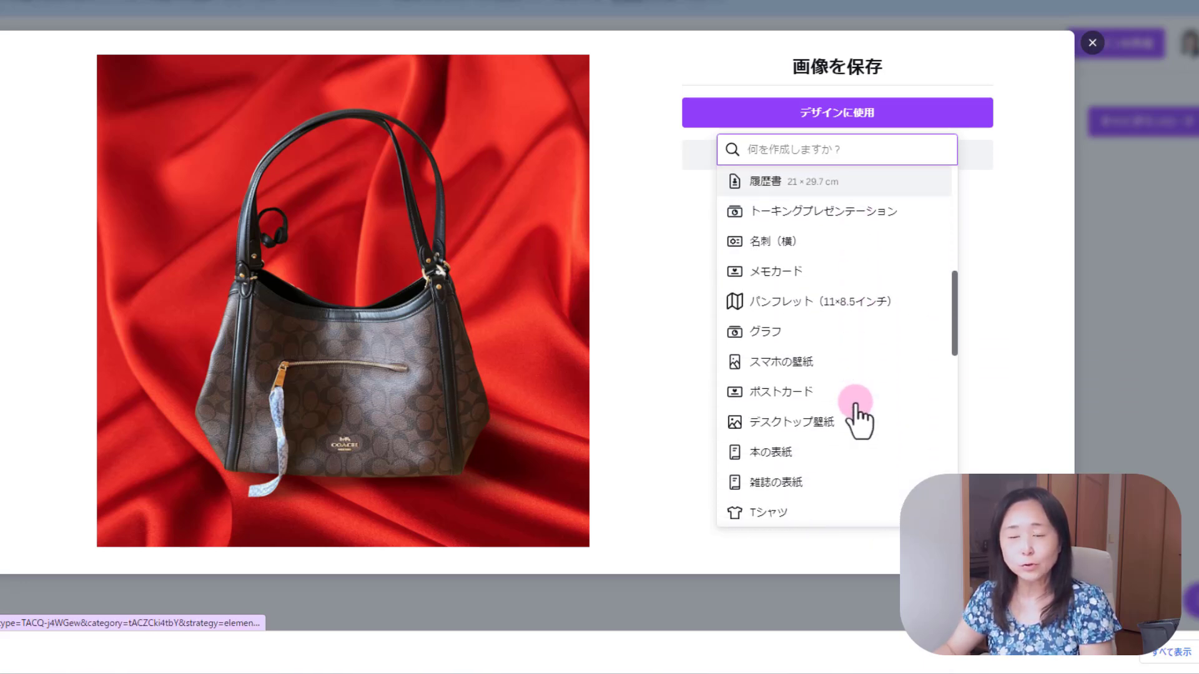
pyautogui.scroll(-1, 858, 419)
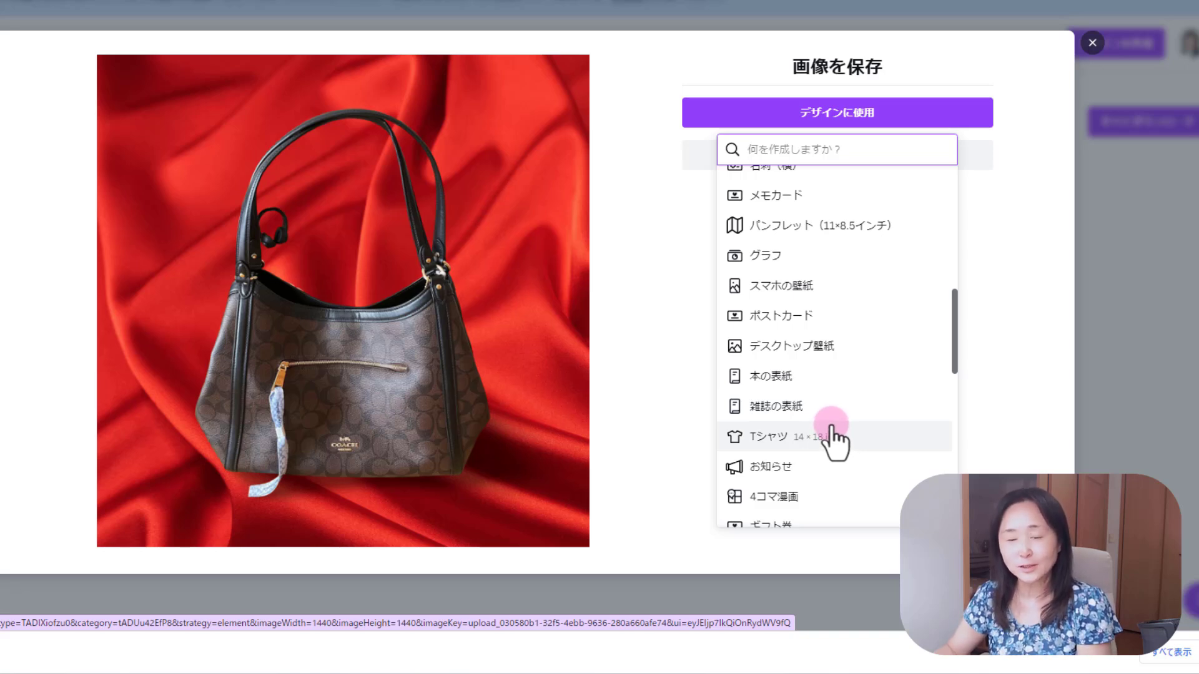
pyautogui.scroll(-1, 831, 431)
pyautogui.scroll(-1, 831, 431)
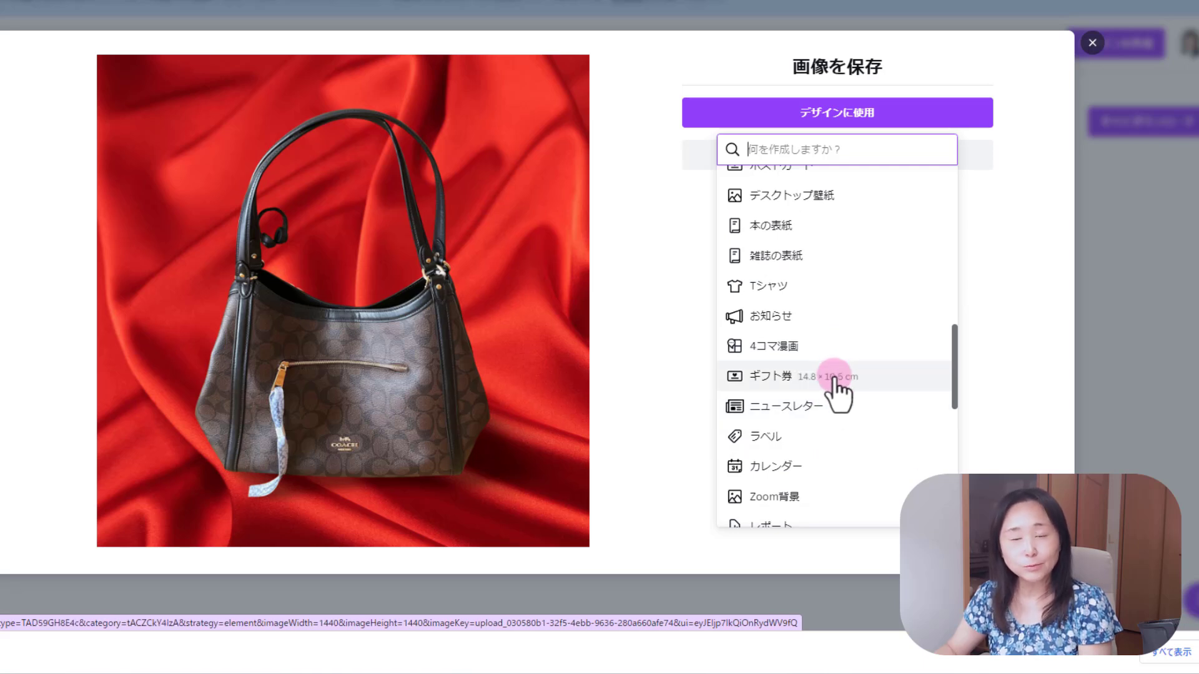
pyautogui.scroll(-3, 834, 378)
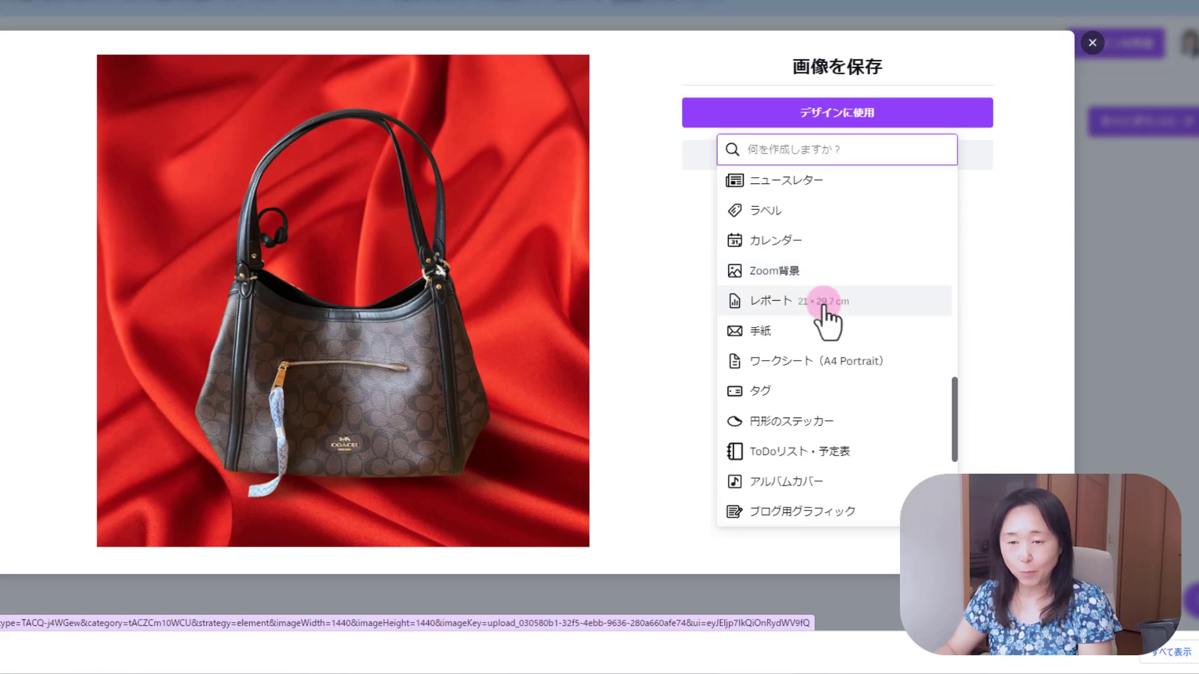
pyautogui.scroll(-3, 824, 337)
pyautogui.scroll(-1, 870, 460)
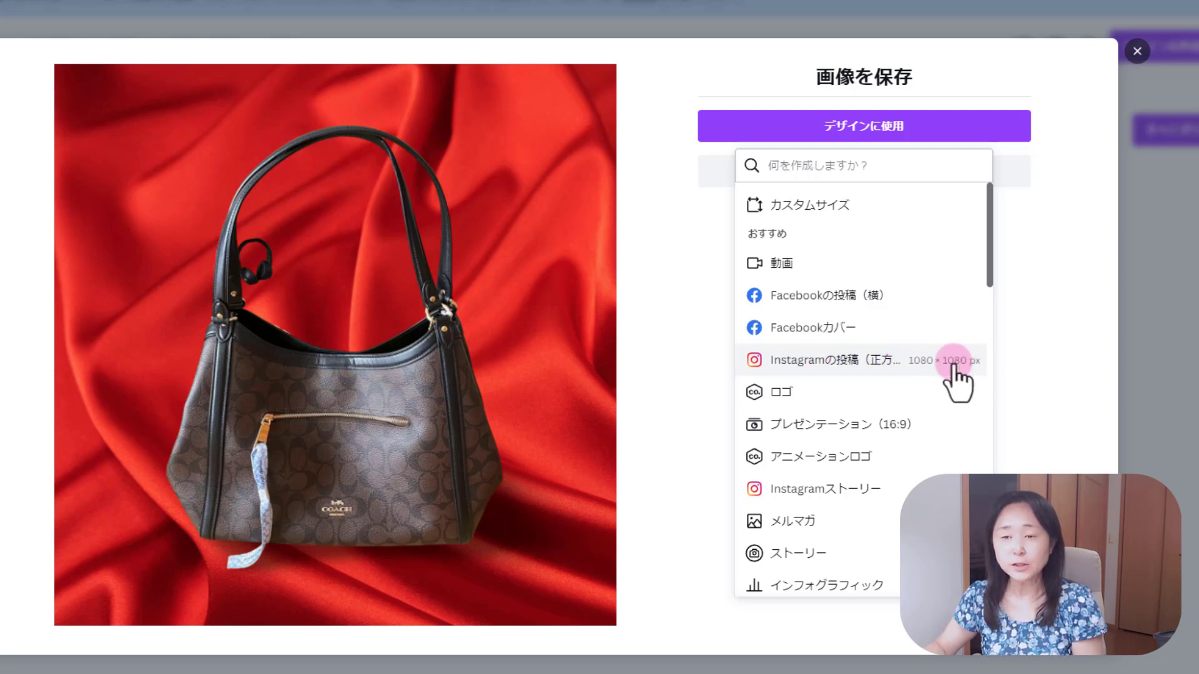
pyautogui.click(859, 364)
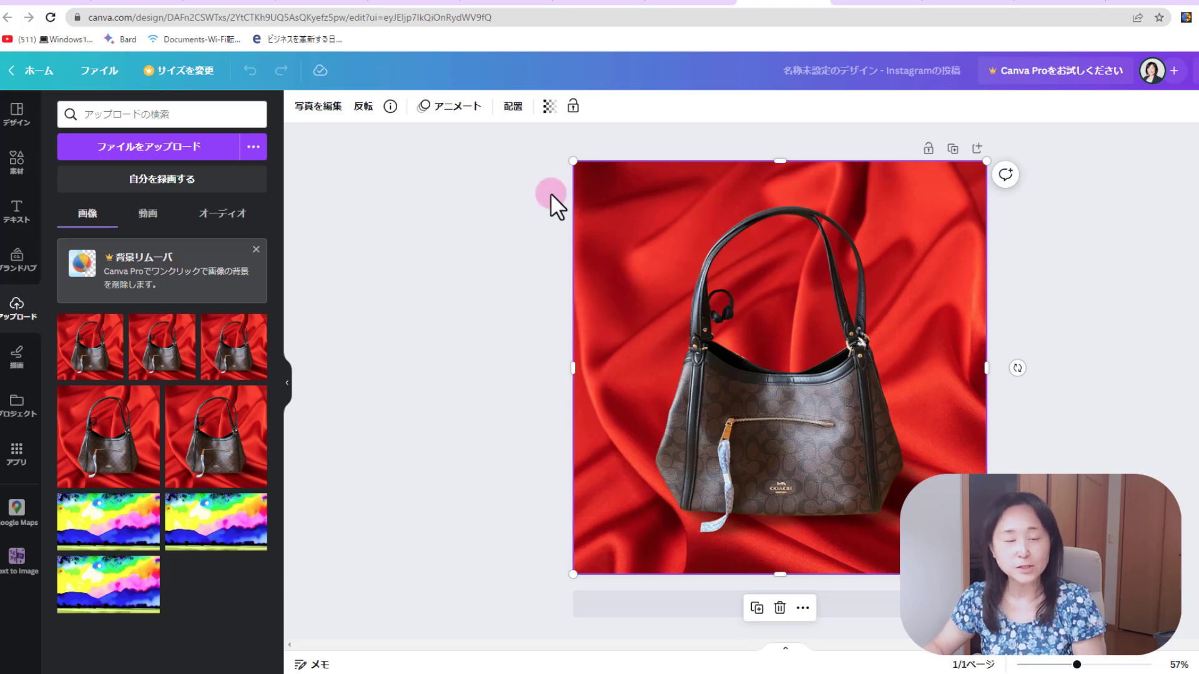
# Select the handbag image and open the Text panel's styles and font combinations
pyautogui.click(778, 346)
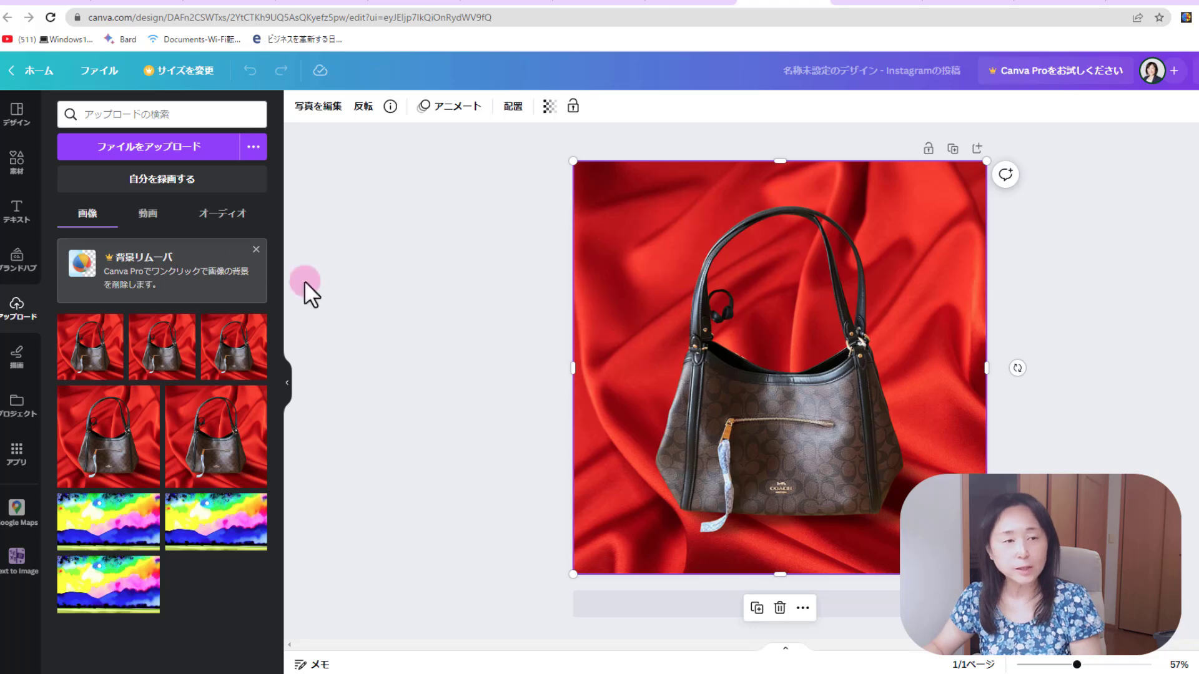
pyautogui.click(17, 230)
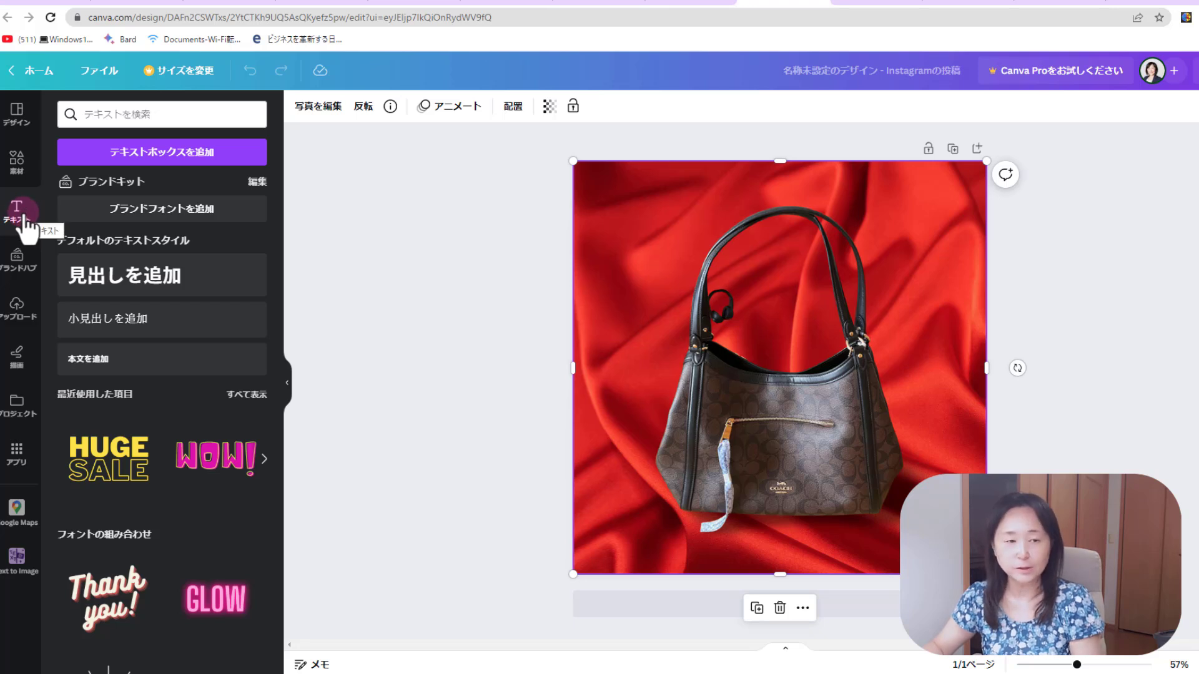
pyautogui.moveTo(109, 459)
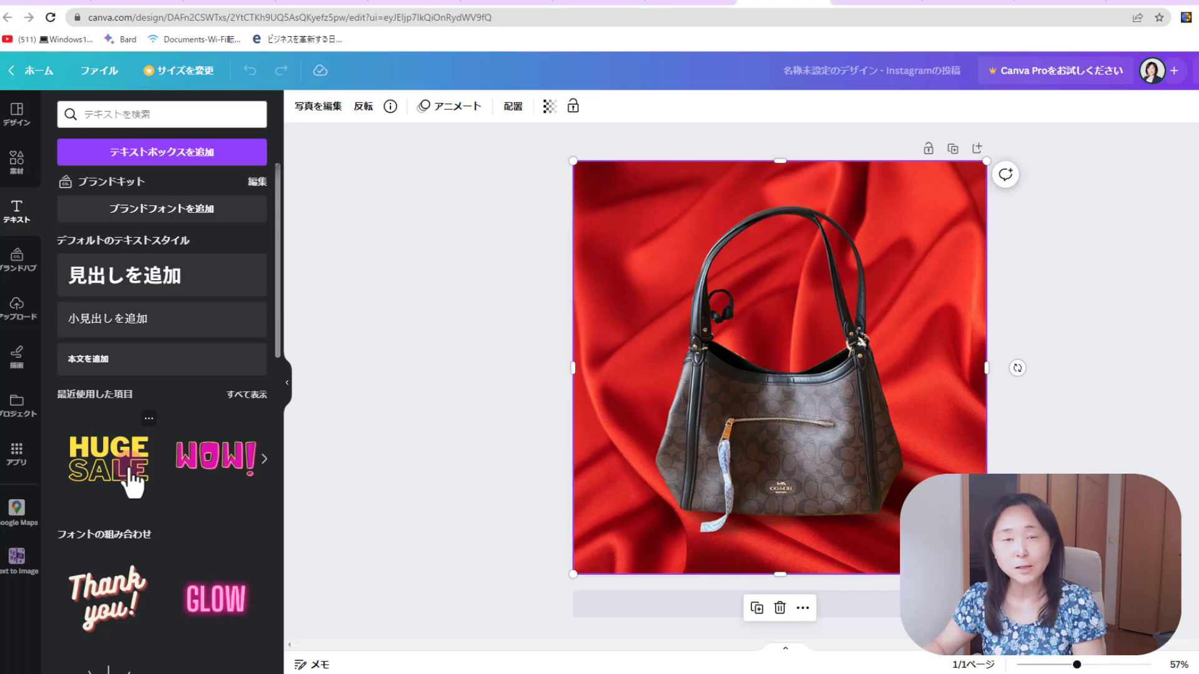
# Add the yellow HUGE SALE design, tilted clockwise, shrunk, and placed upper right
pyautogui.click(122, 465)
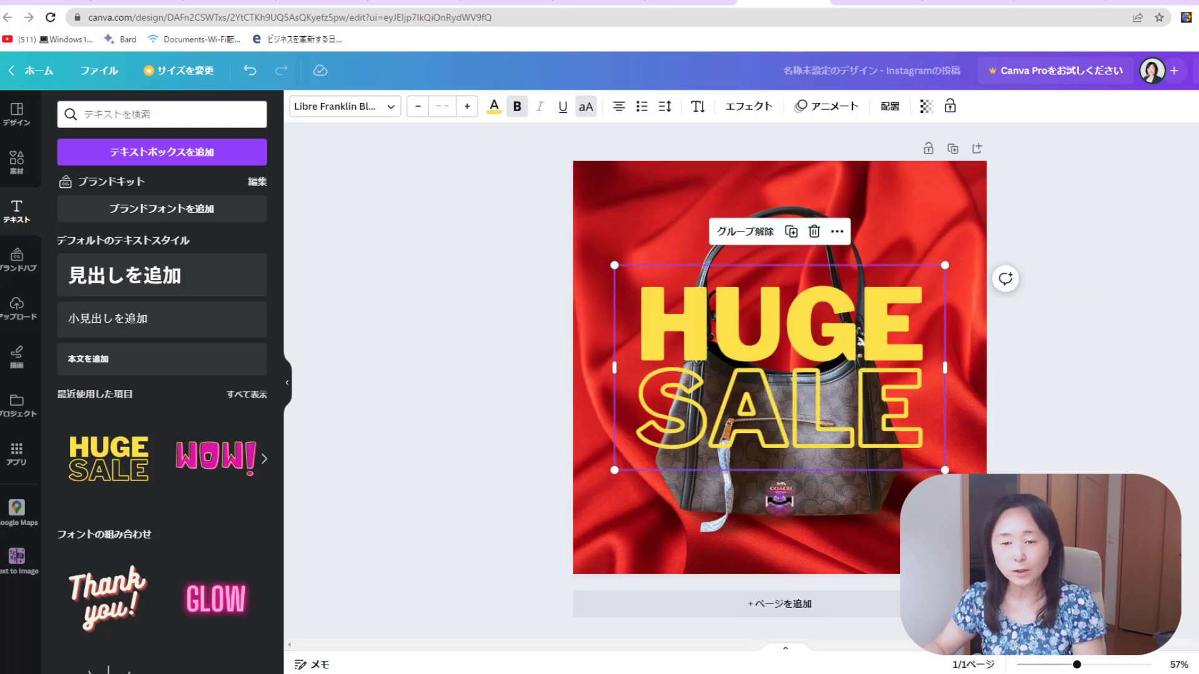
pyautogui.moveTo(780, 499); pyautogui.dragTo(732, 502)
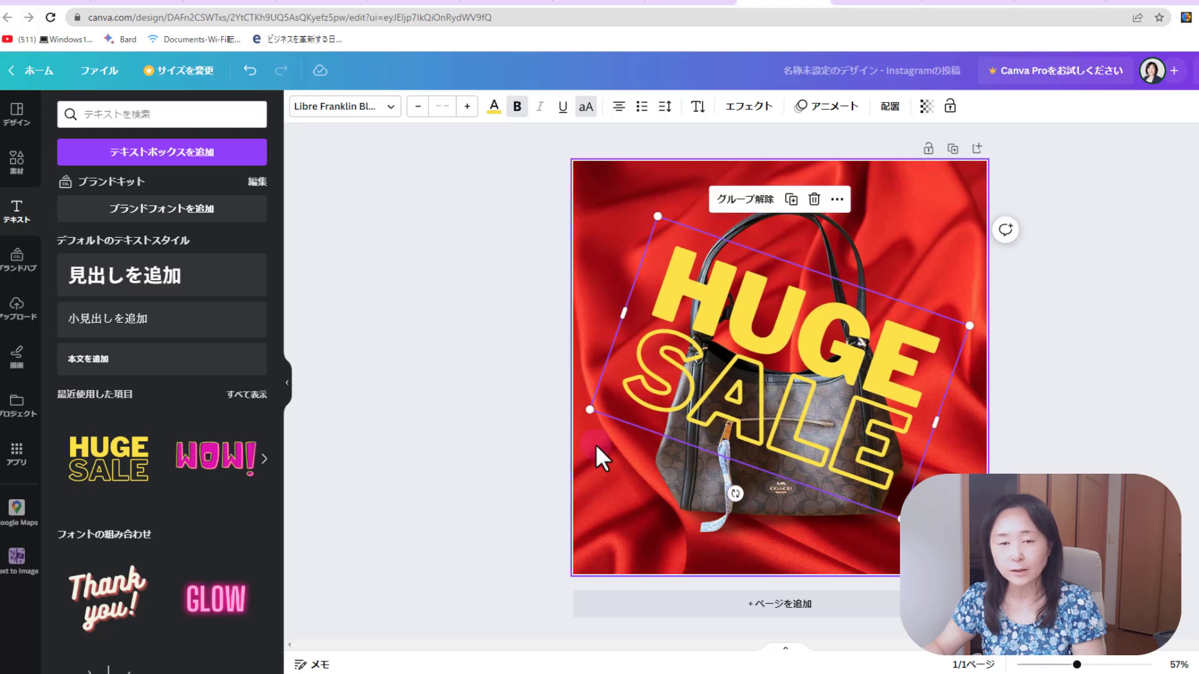
pyautogui.moveTo(894, 513); pyautogui.dragTo(841, 443)
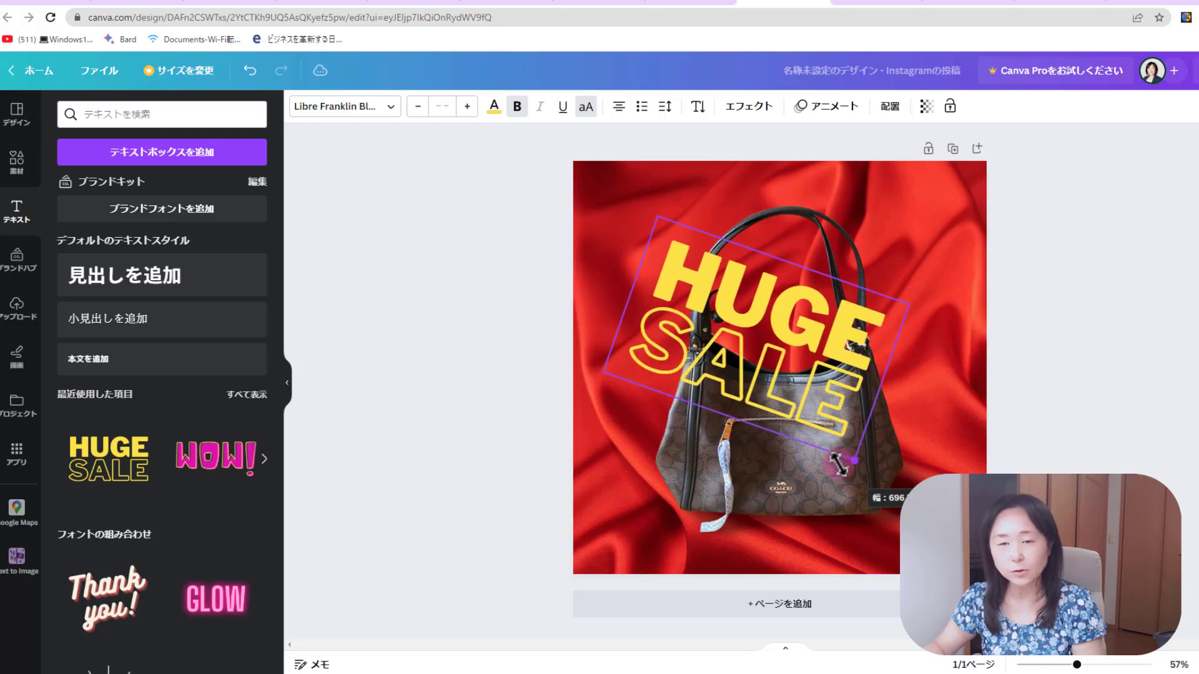
pyautogui.moveTo(783, 321); pyautogui.dragTo(883, 260)
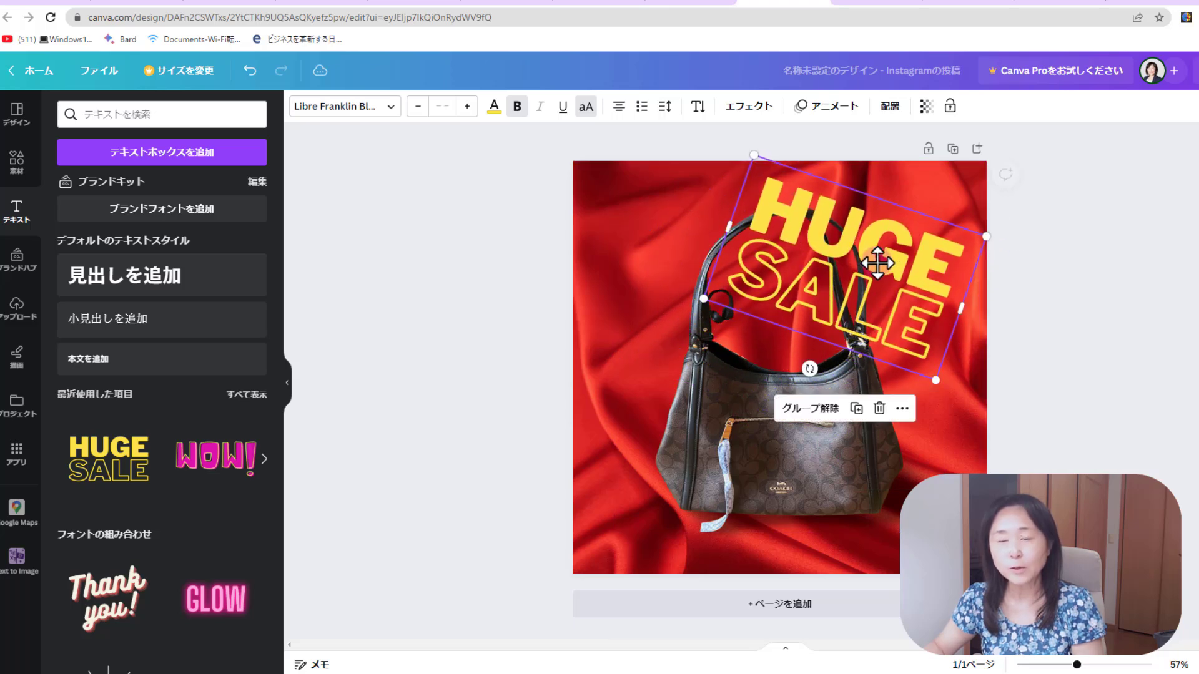
pyautogui.click(1103, 413)
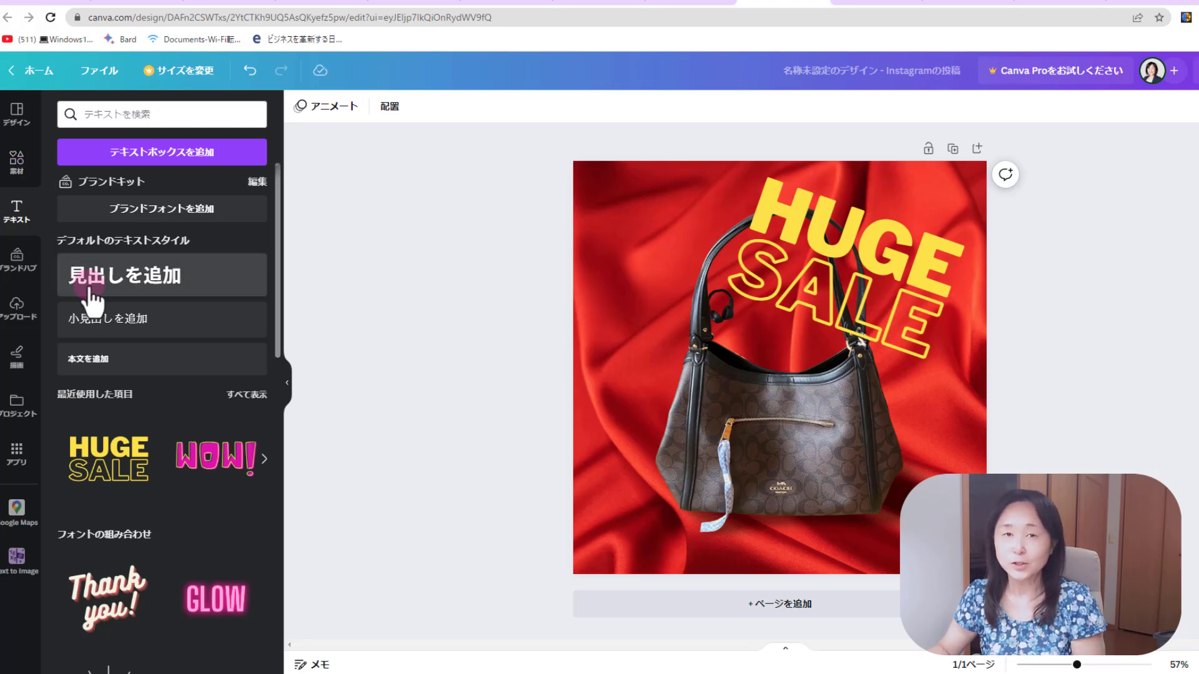
# Open the Elements (素材) panel and scroll through its graphics, shapes and stickers
pyautogui.click(23, 174)
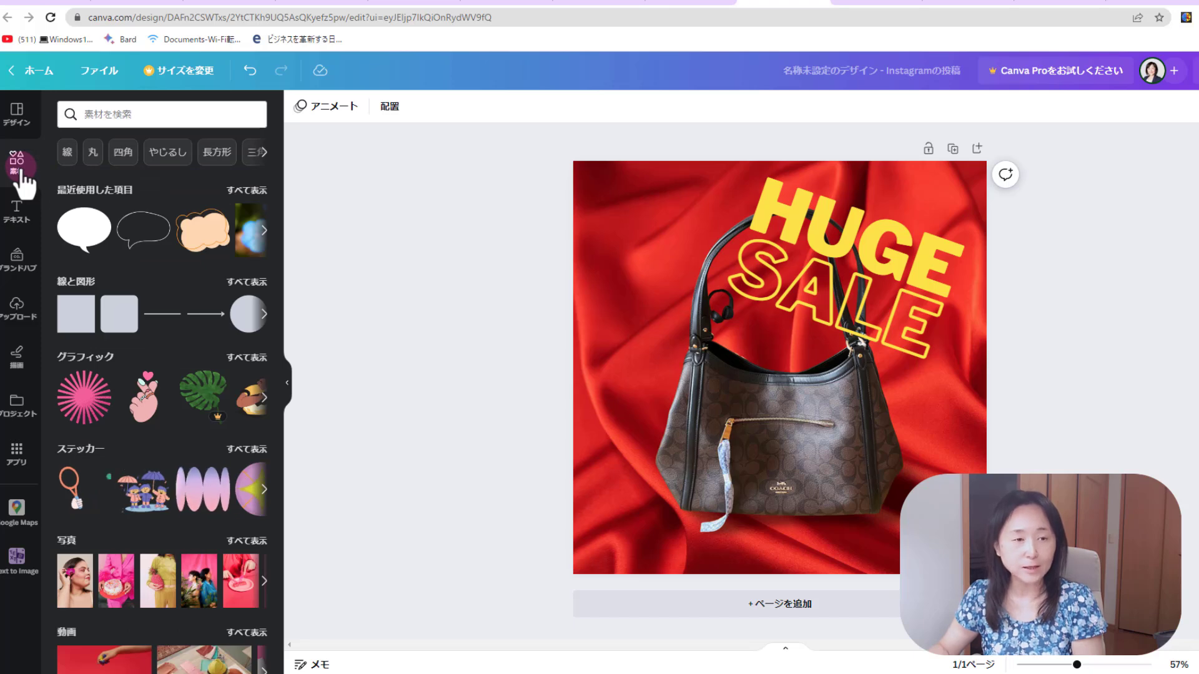
pyautogui.scroll(-4, 210, 496)
pyautogui.scroll(-6, 210, 494)
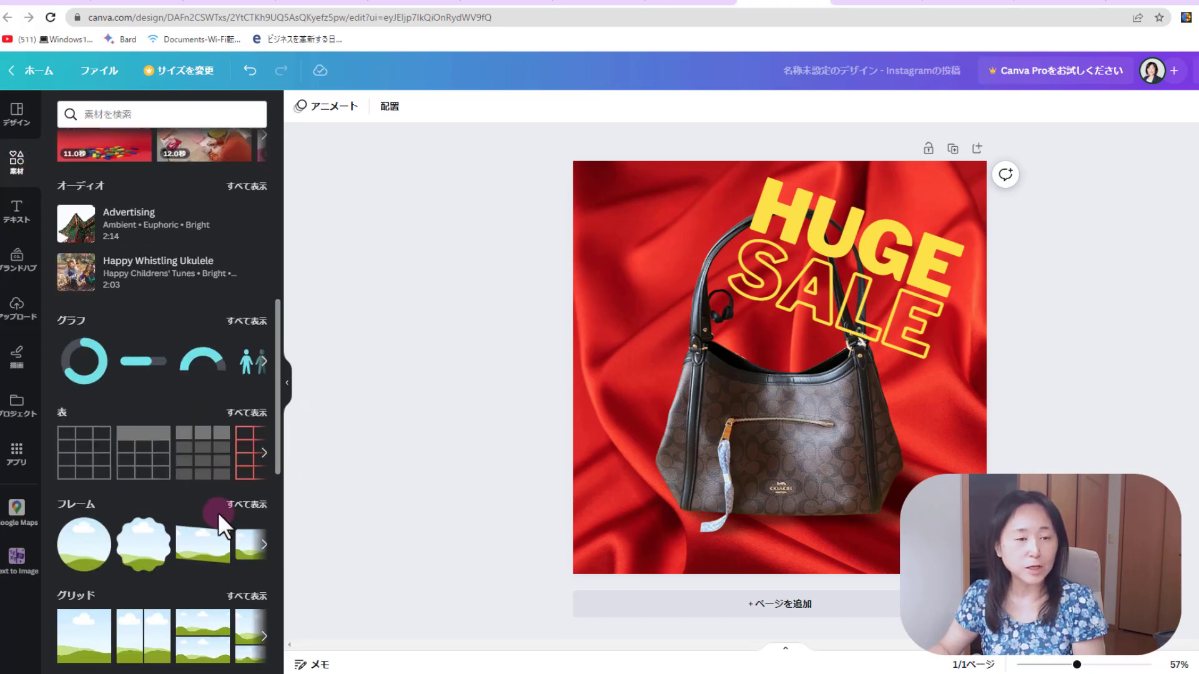
pyautogui.scroll(-5, 220, 512)
pyautogui.scroll(-5, 227, 512)
pyautogui.scroll(-5, 228, 512)
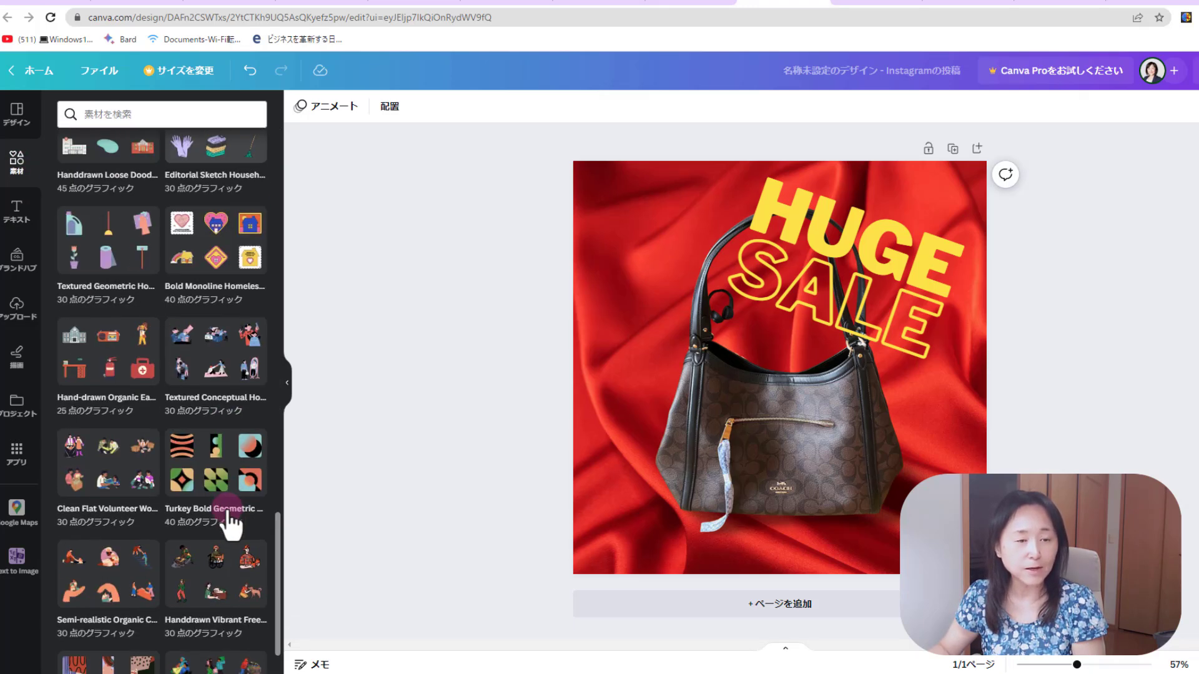
pyautogui.scroll(-3, 228, 512)
pyautogui.scroll(-2, 229, 511)
pyautogui.scroll(5, 226, 497)
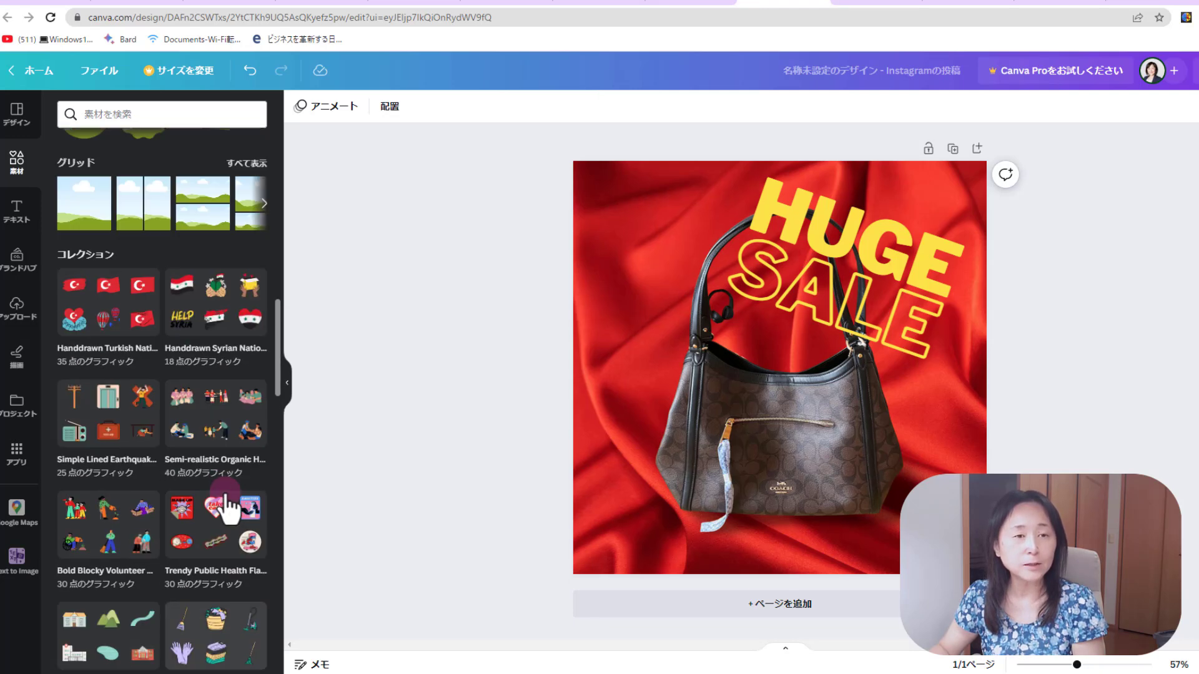
pyautogui.scroll(5, 224, 493)
# Search 吹き出し, place a white speech bubble upper left, and add a body text box
pyautogui.click(87, 114)
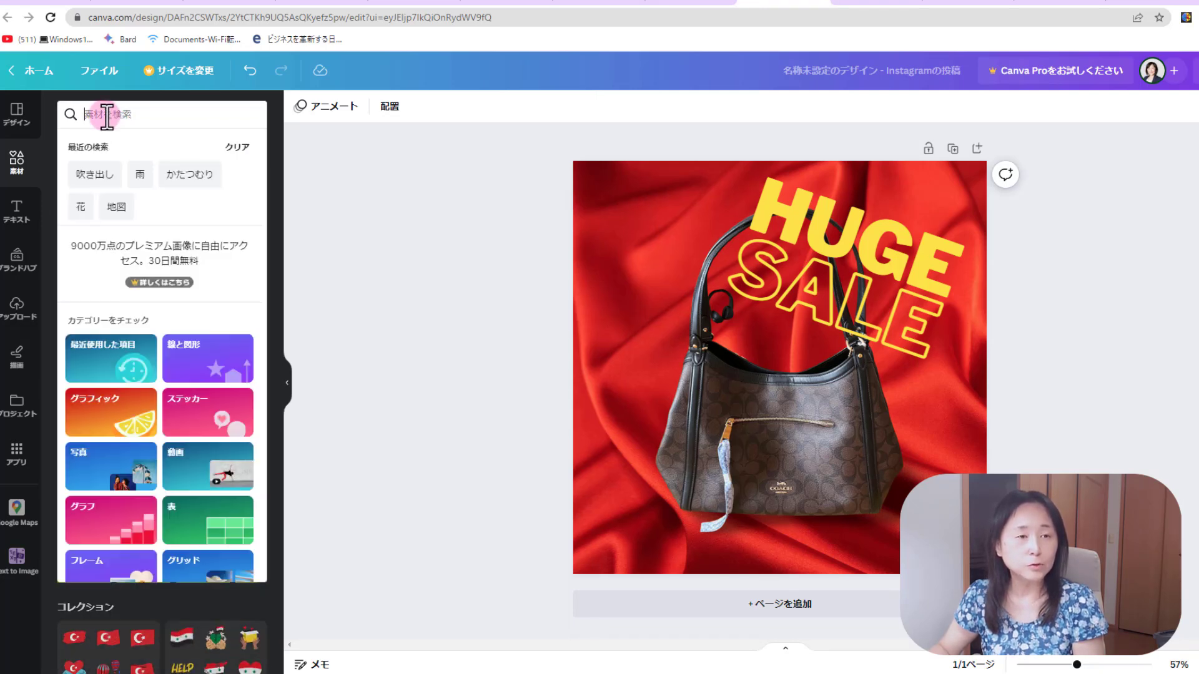
pyautogui.write('ふ')
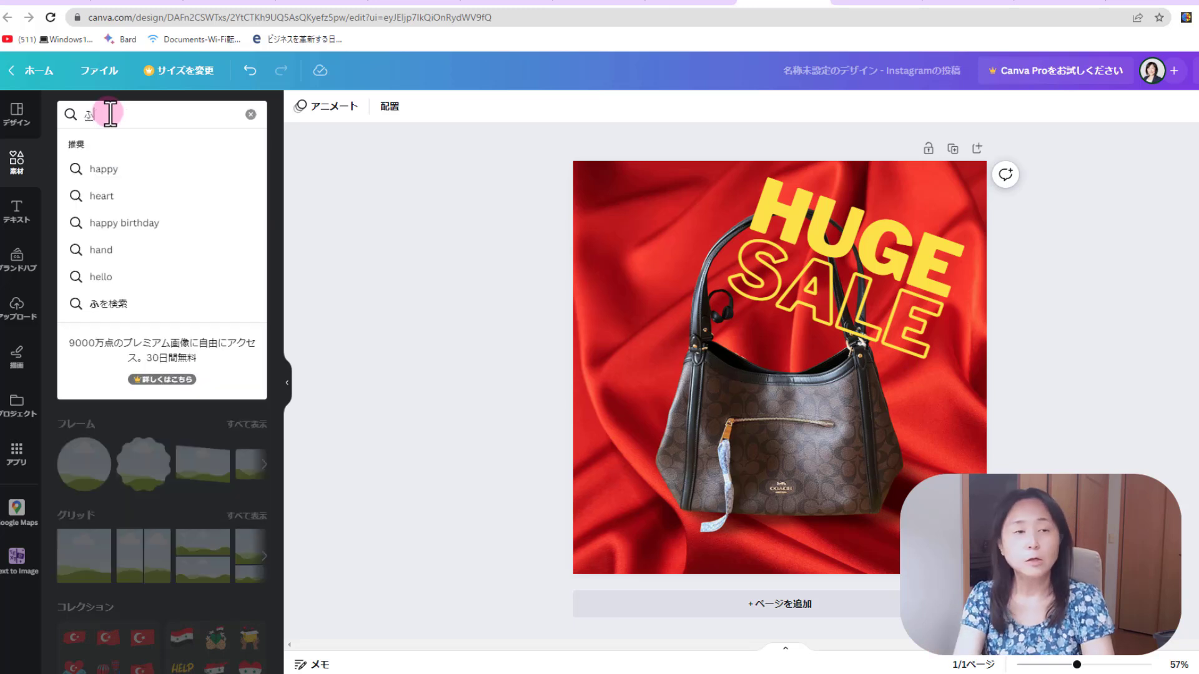
pyautogui.write('きだし')
pyautogui.press('space')
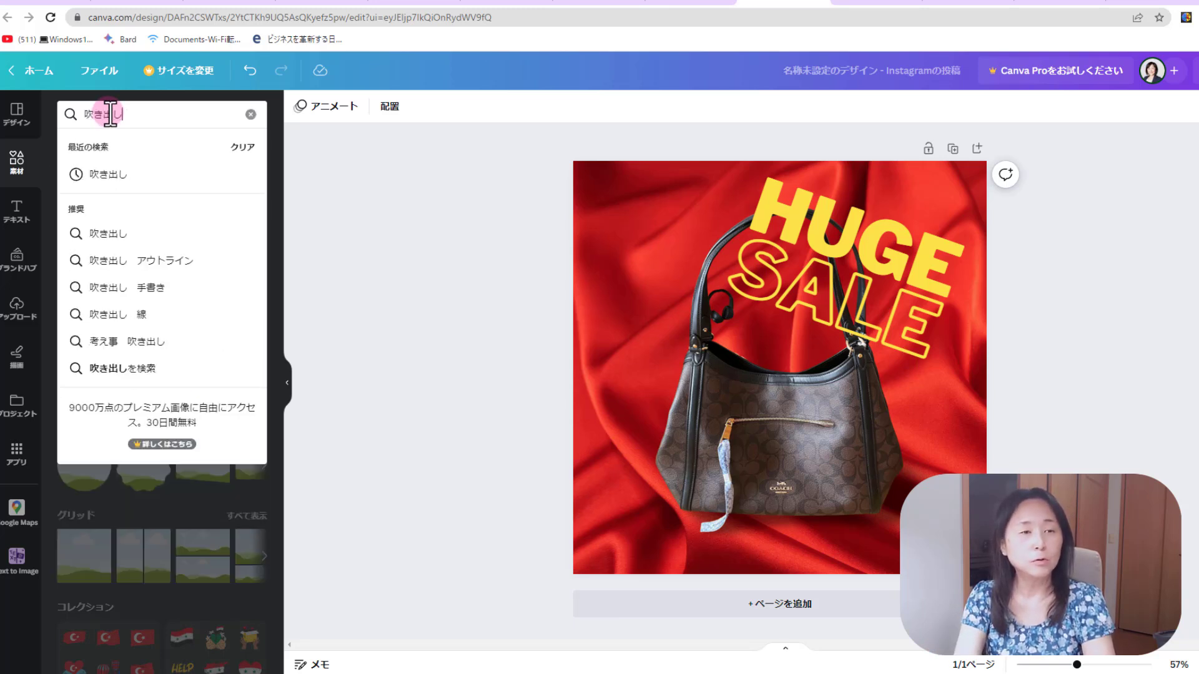
pyautogui.press('Return')
pyautogui.press('Return')
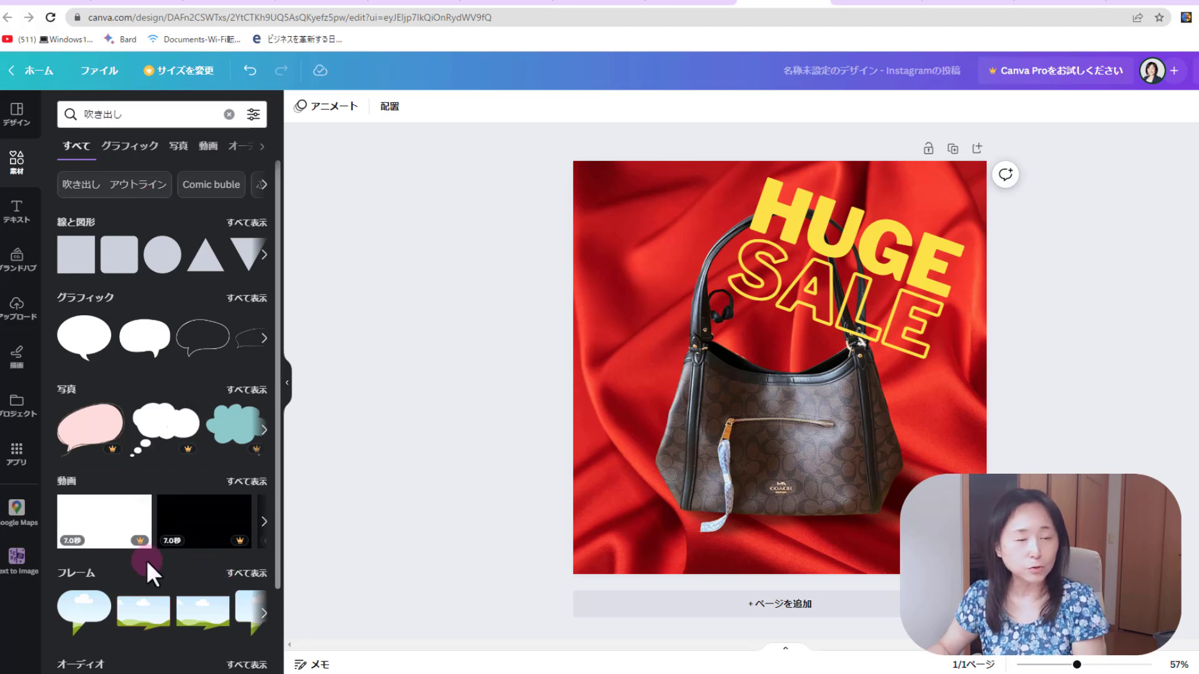
pyautogui.moveTo(83, 337)
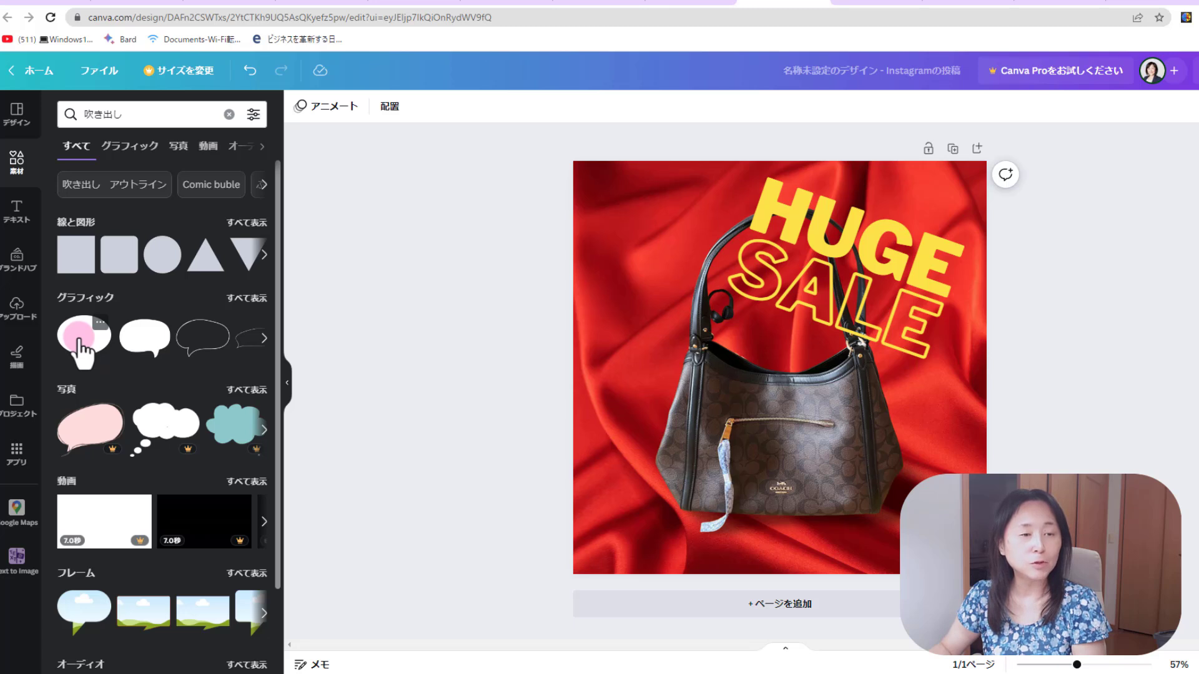
pyautogui.click(82, 340)
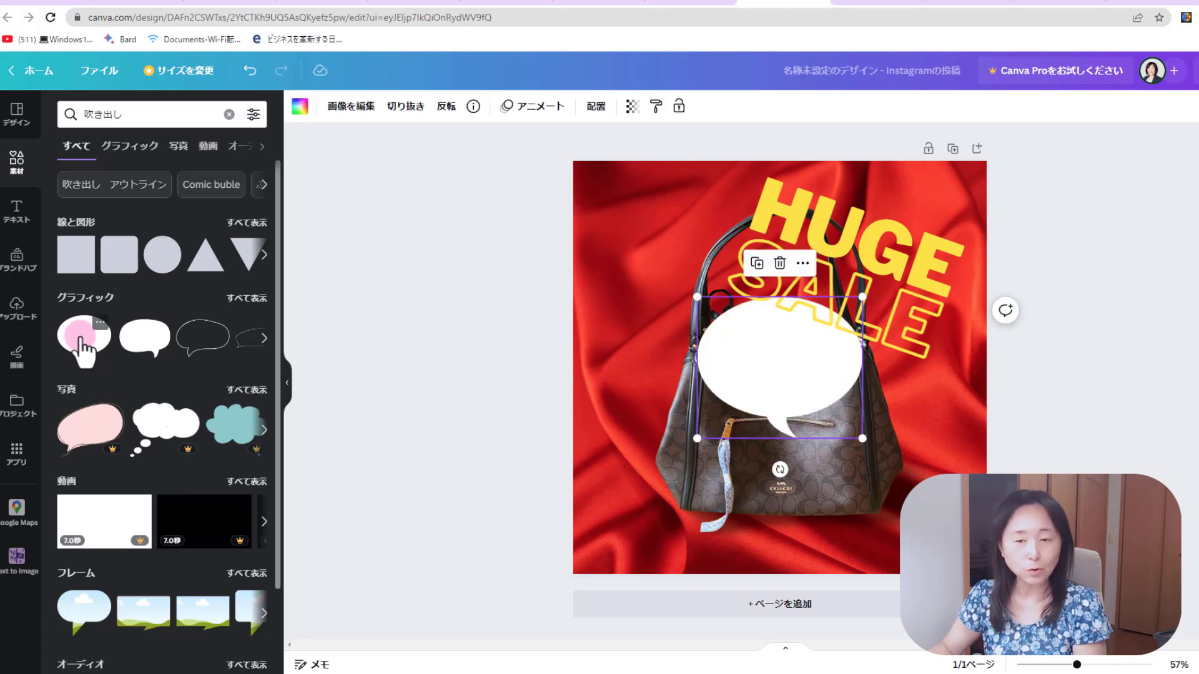
pyautogui.moveTo(779, 400); pyautogui.dragTo(666, 329)
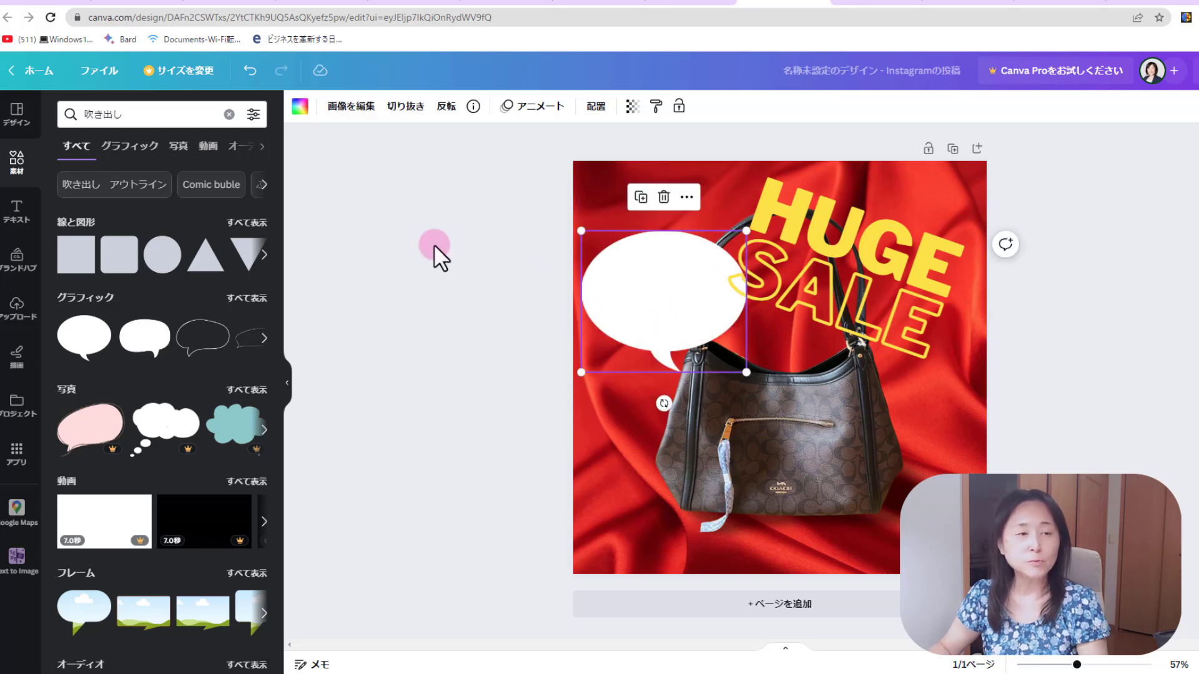
pyautogui.click(25, 215)
pyautogui.click(125, 361)
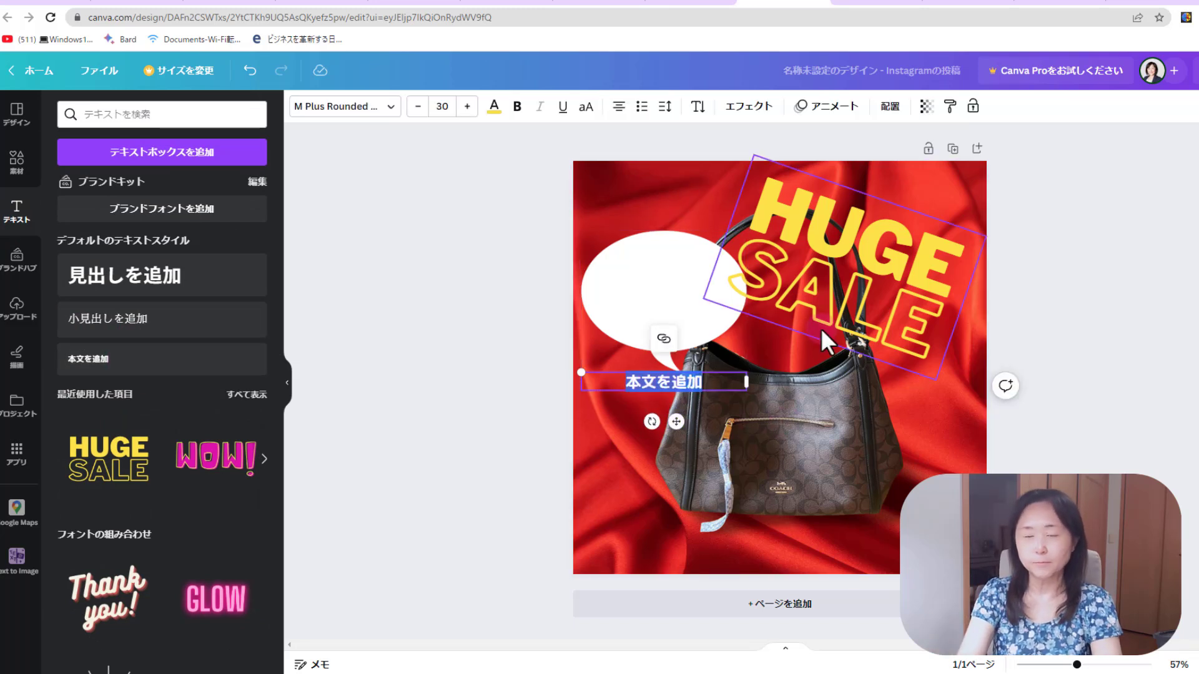
# Put the text ただいまお買い得！ inside the speech bubble and colour it crimson red
pyautogui.write('ただいまお買い得！')
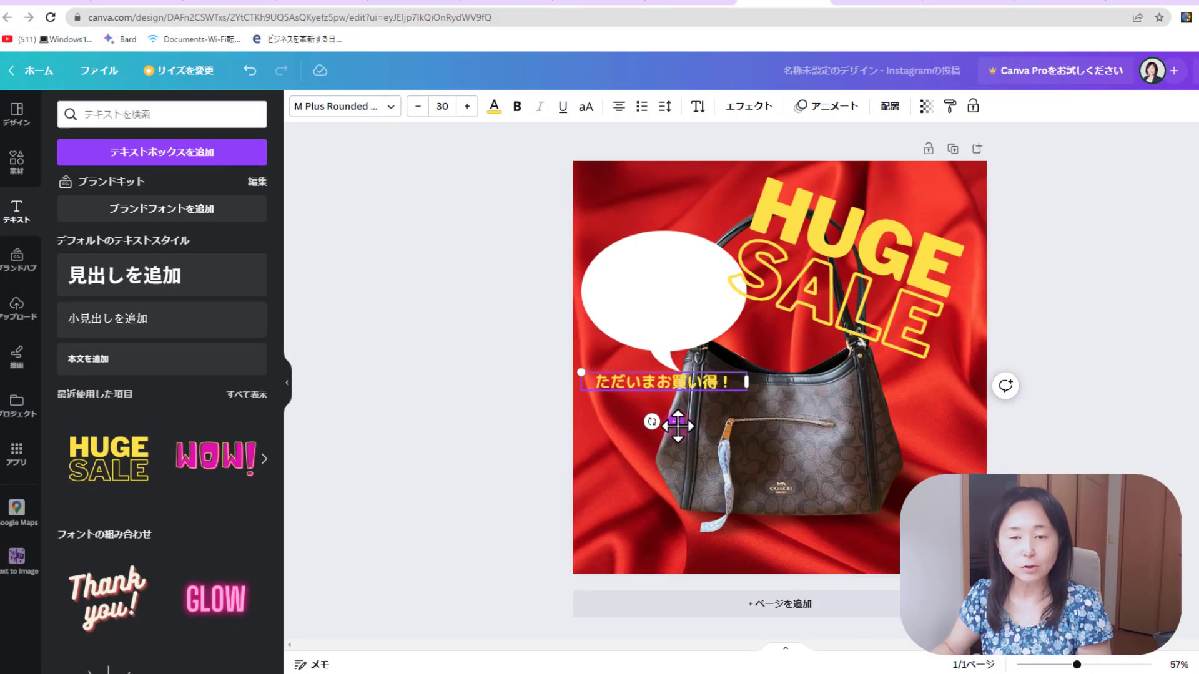
pyautogui.moveTo(677, 426); pyautogui.dragTo(677, 333)
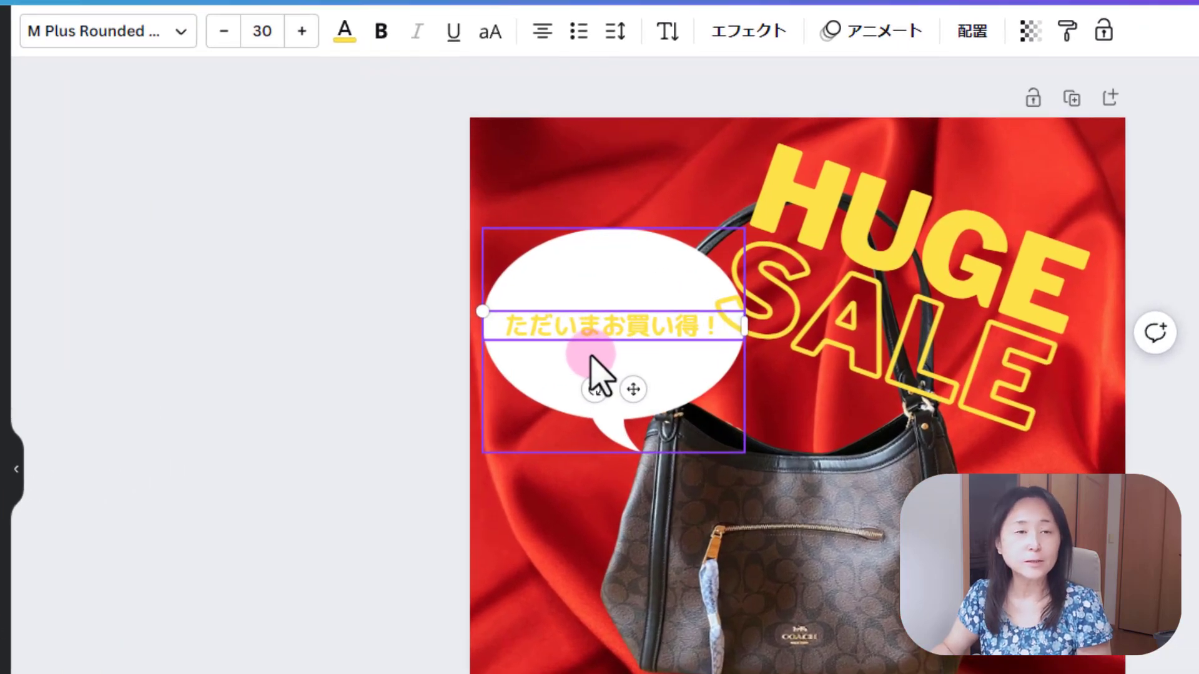
pyautogui.click(345, 39)
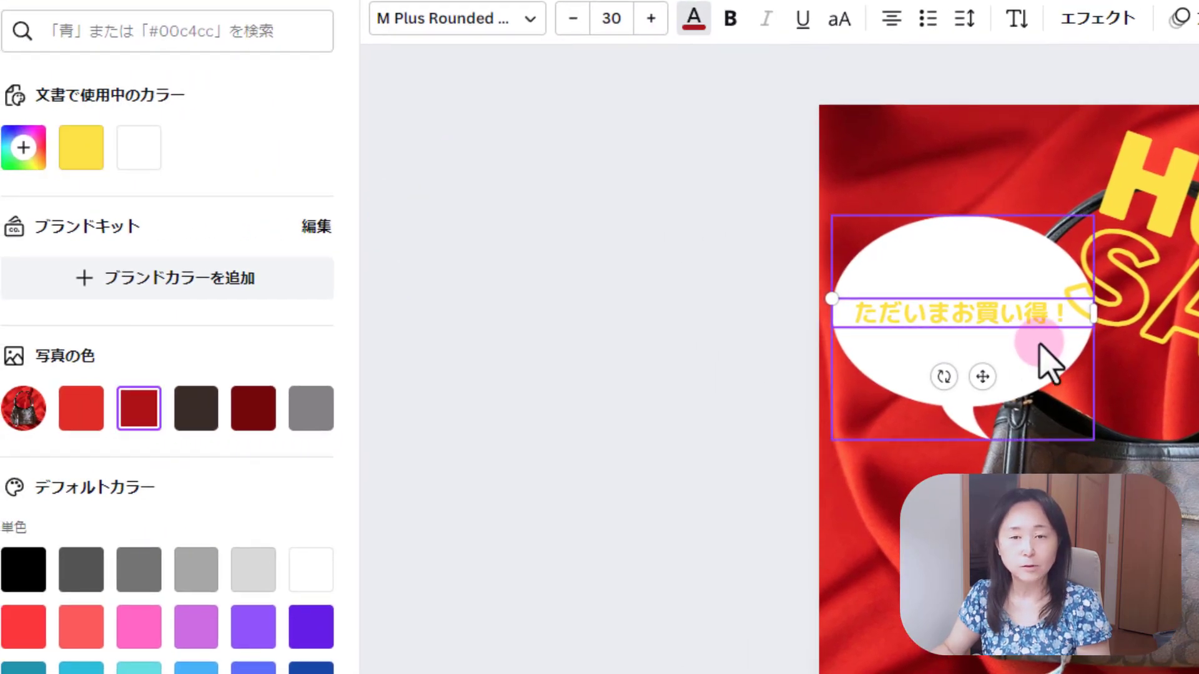
pyautogui.moveTo(1064, 311); pyautogui.dragTo(835, 310)
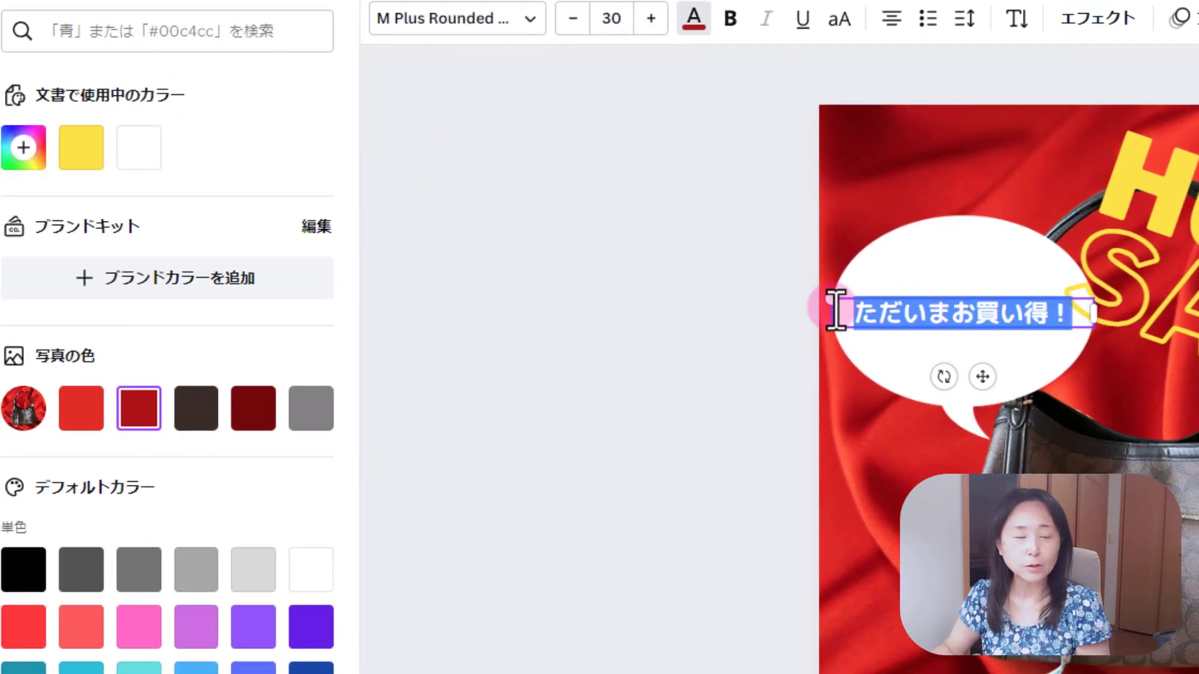
pyautogui.click(140, 417)
pyautogui.click(495, 395)
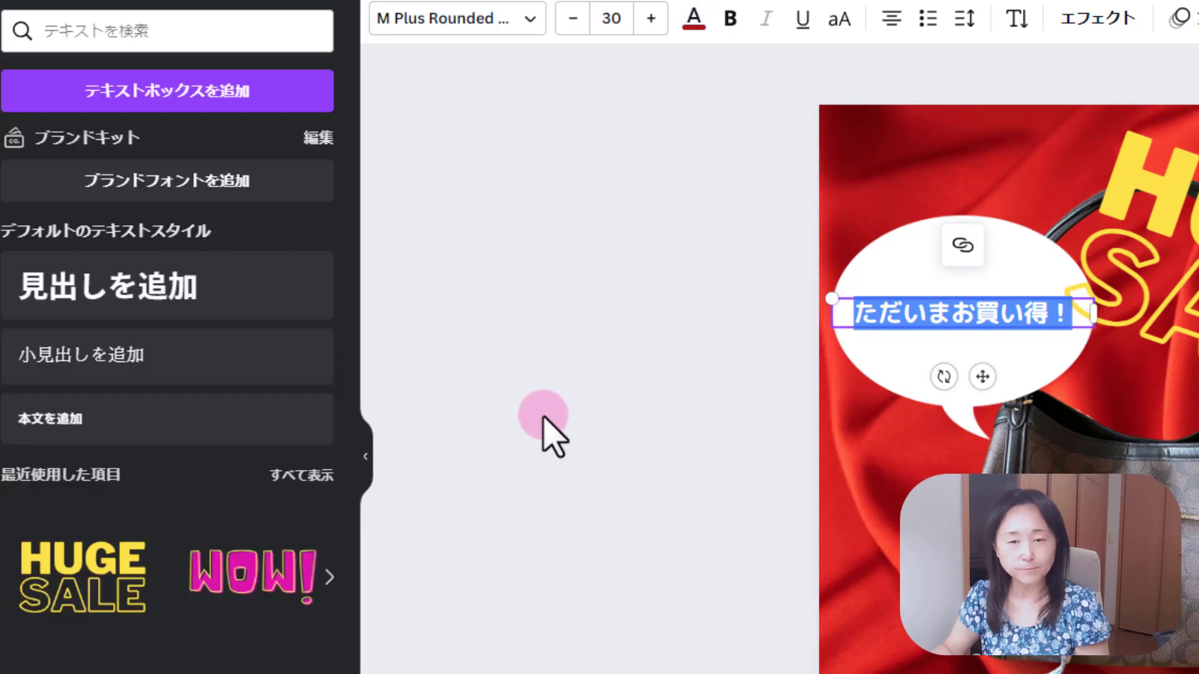
pyautogui.click(894, 538)
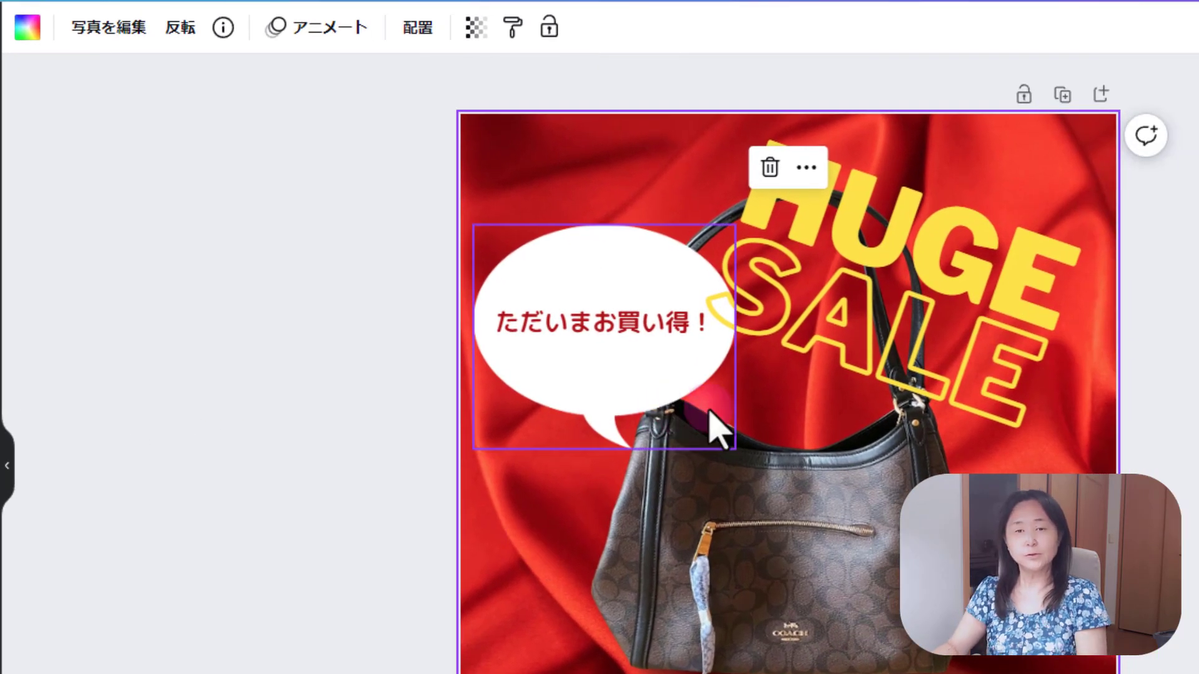
# Fill the speech bubble light orange, tilt it slightly counter-clockwise, and nudge HUGE SALE right
pyautogui.click(621, 257)
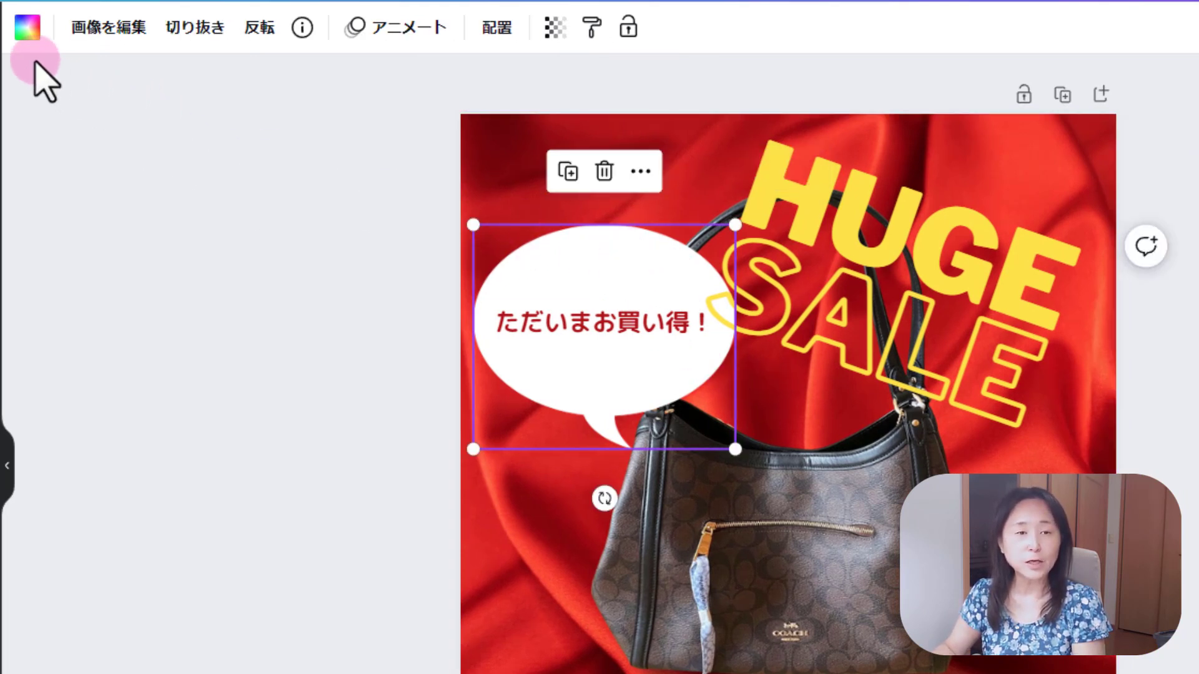
pyautogui.click(27, 28)
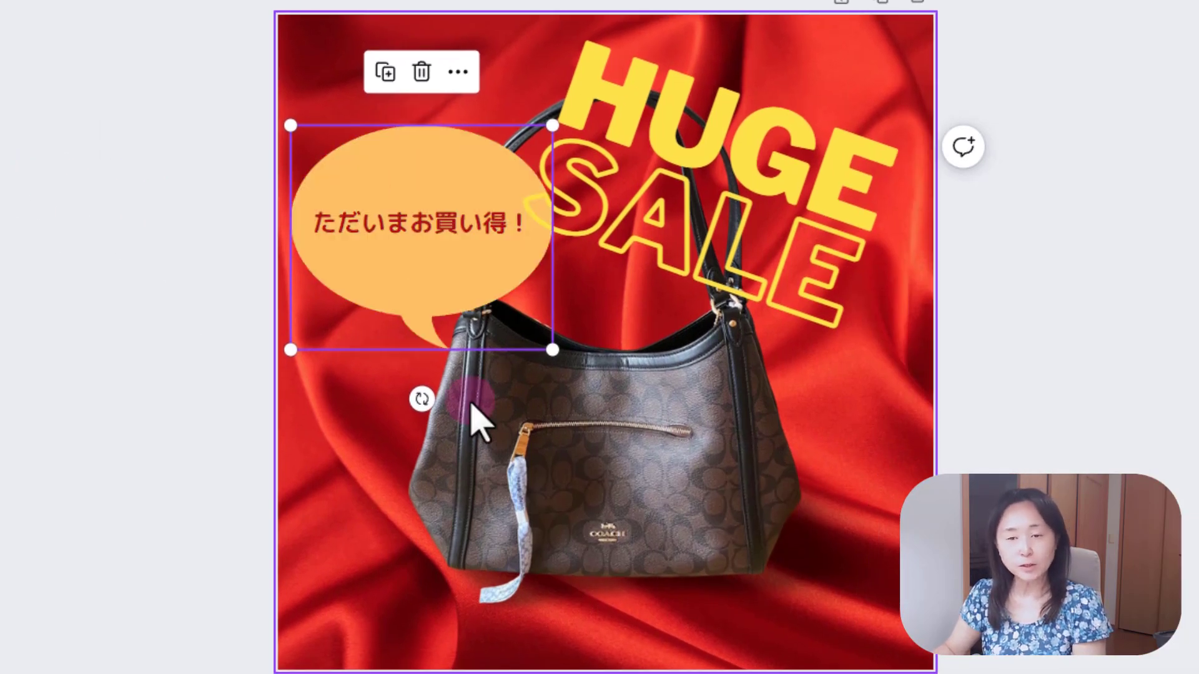
pyautogui.moveTo(428, 403); pyautogui.dragTo(439, 398)
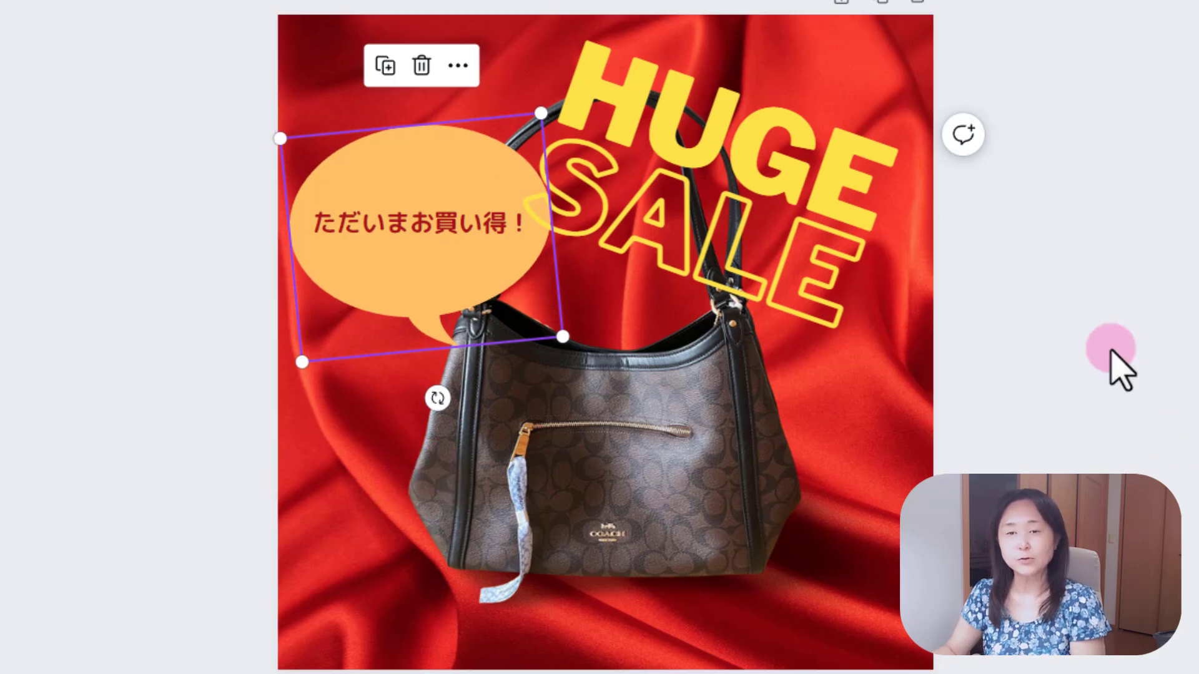
pyautogui.moveTo(851, 241); pyautogui.dragTo(824, 206)
pyautogui.click(1139, 412)
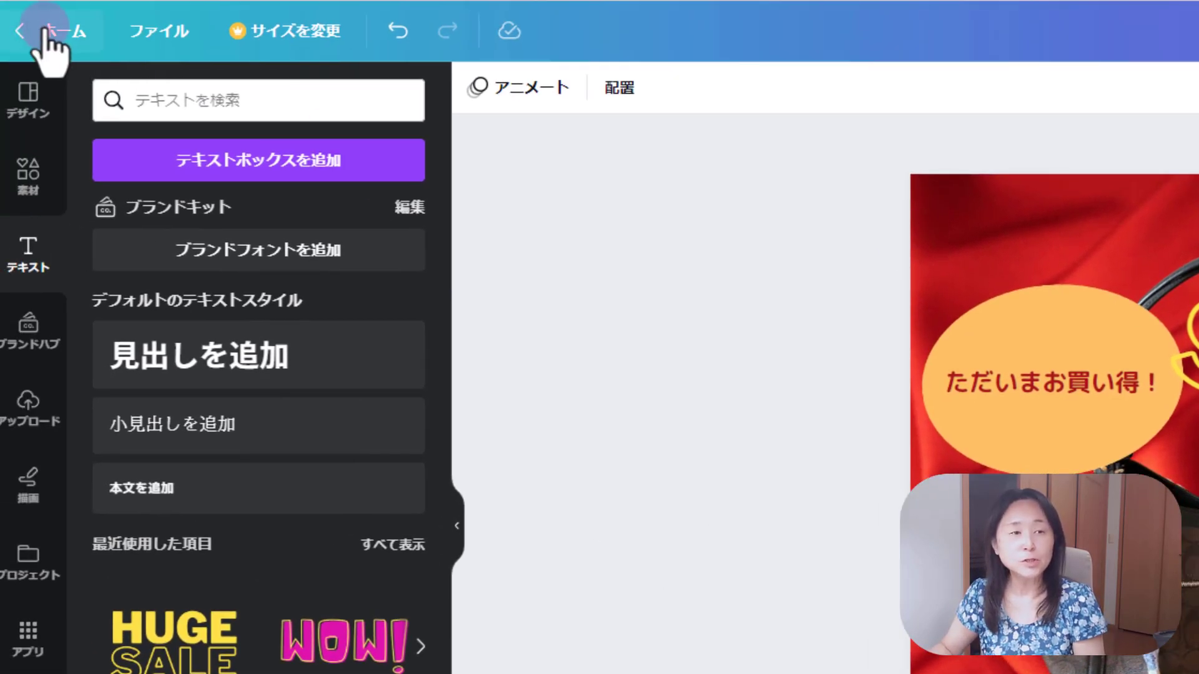
pyautogui.click(146, 32)
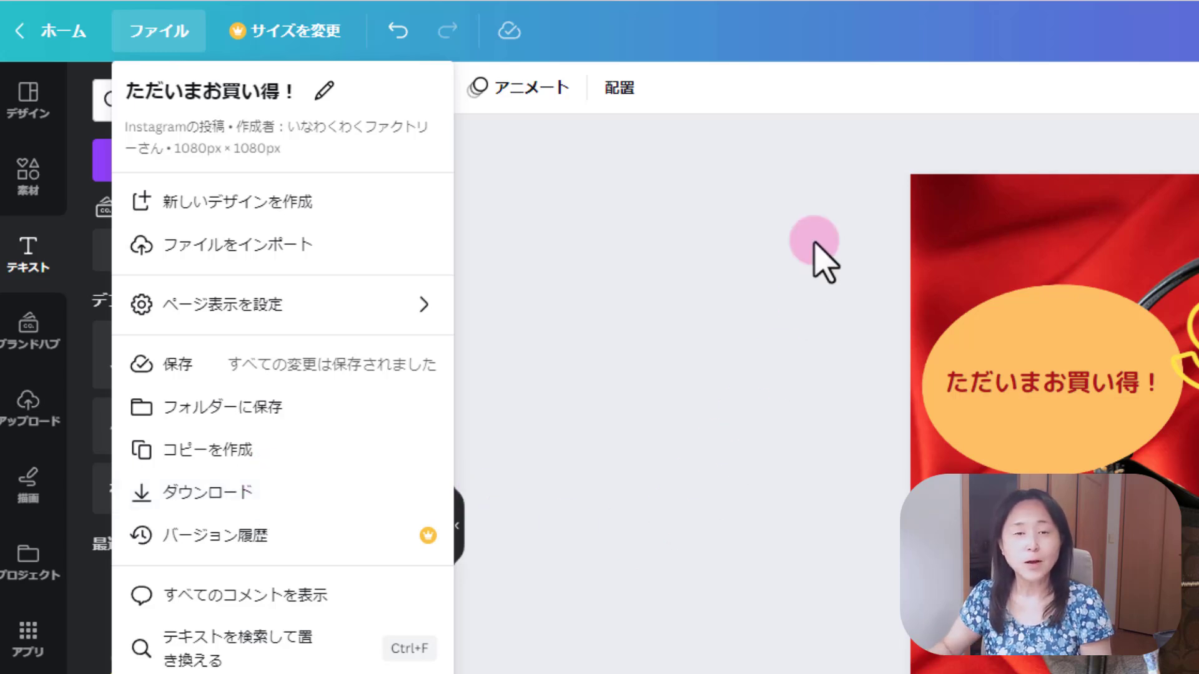
pyautogui.click(825, 268)
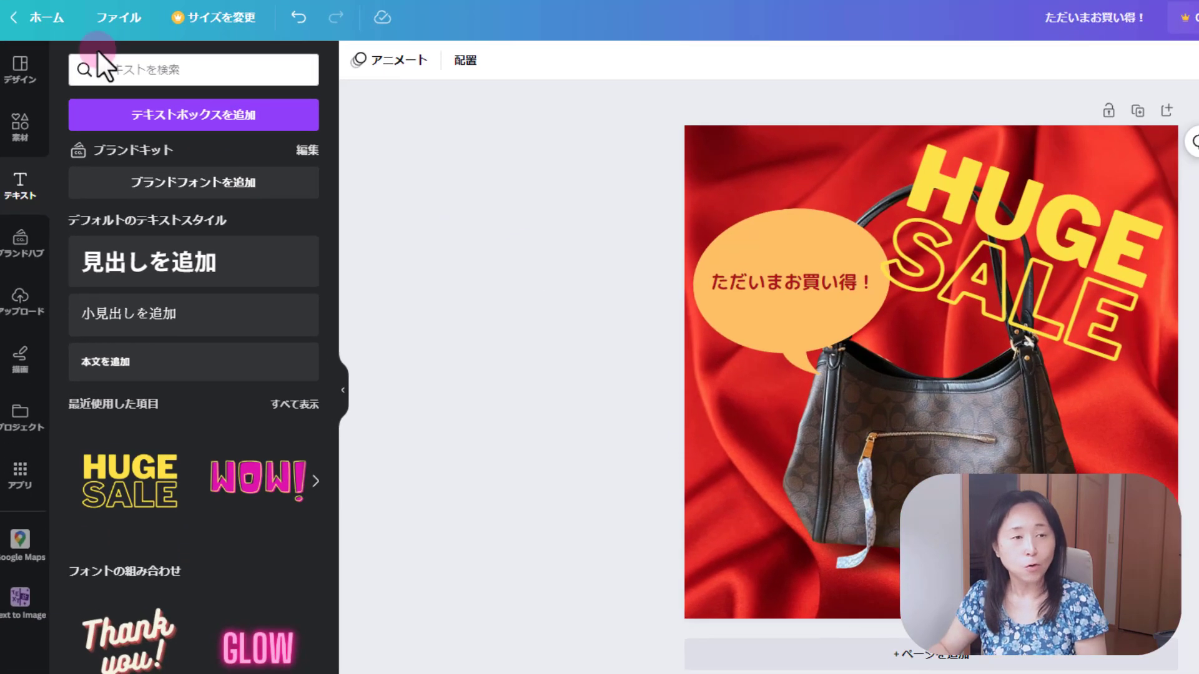
# Go home, reopen the ただいまお買い得！ design from recent designs, then return home
pyautogui.click(47, 19)
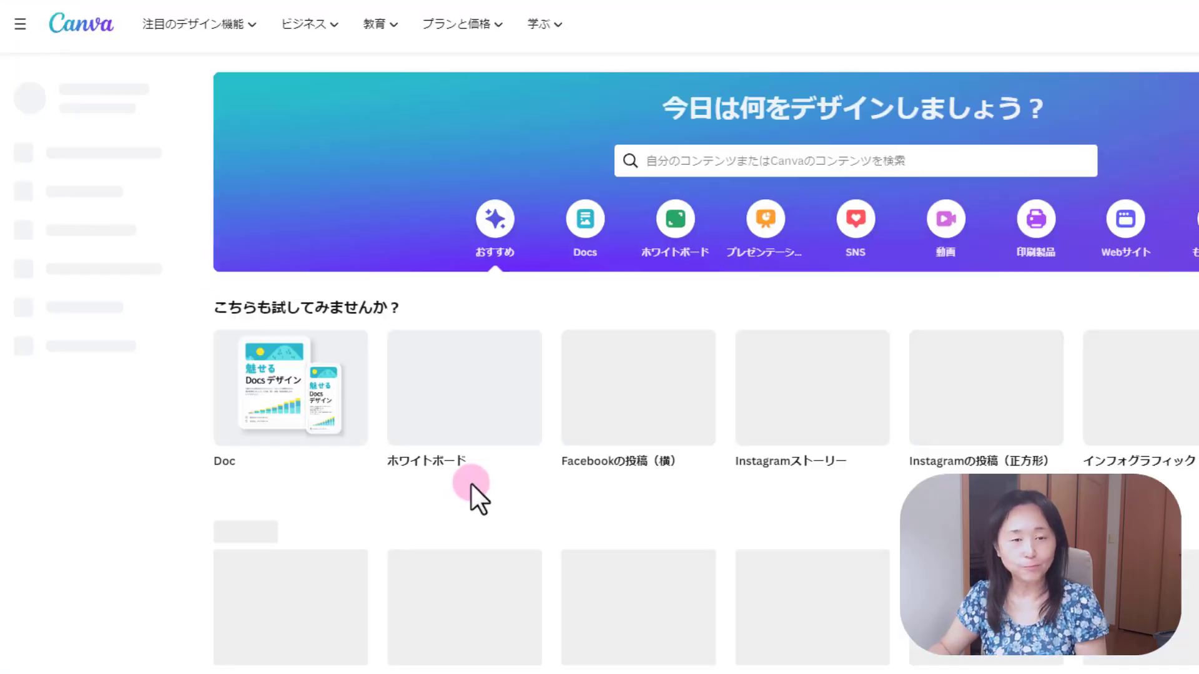
pyautogui.scroll(-3, 756, 567)
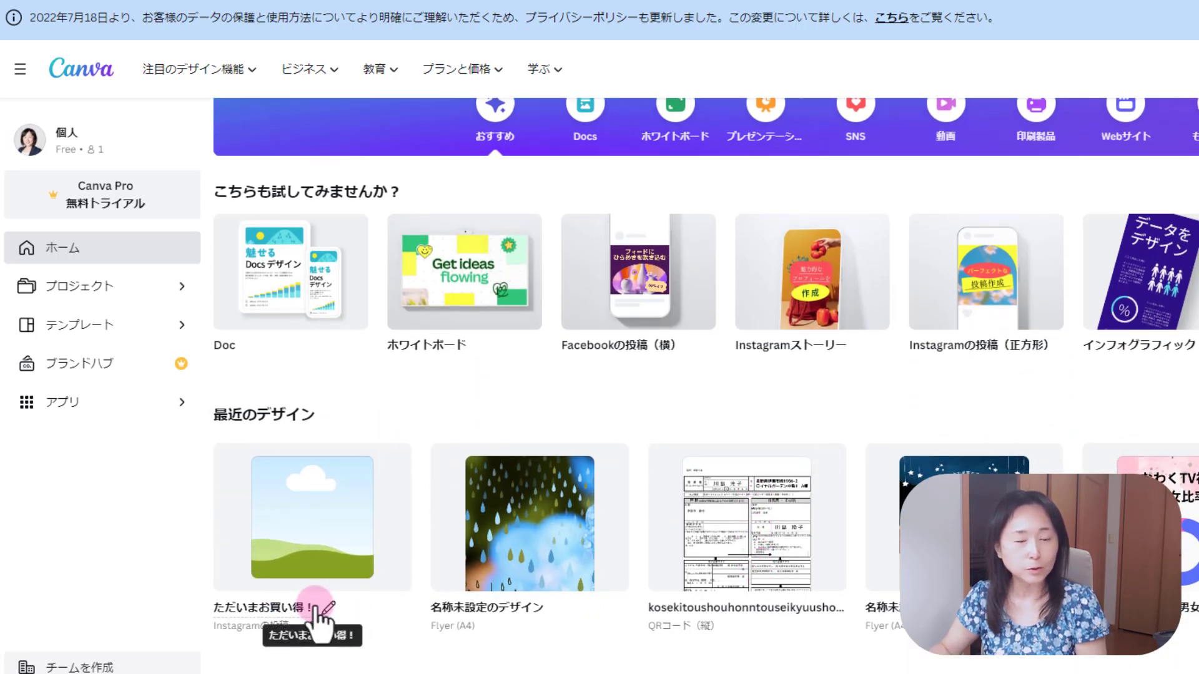
pyautogui.click(314, 550)
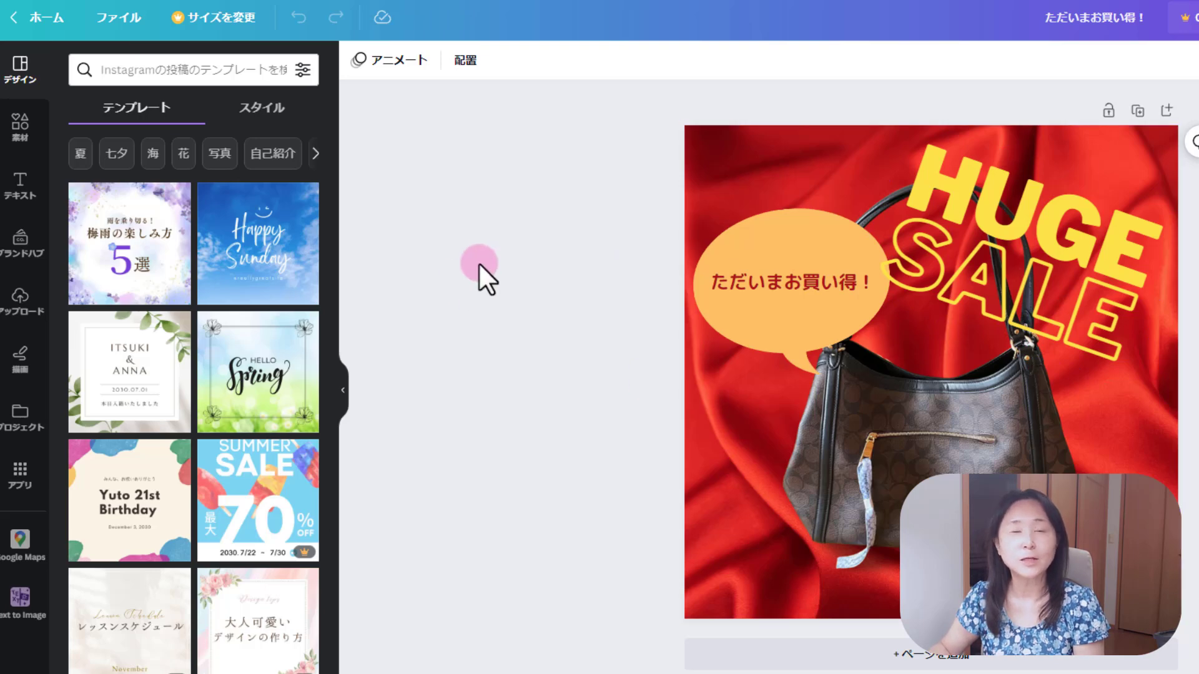
pyautogui.click(37, 17)
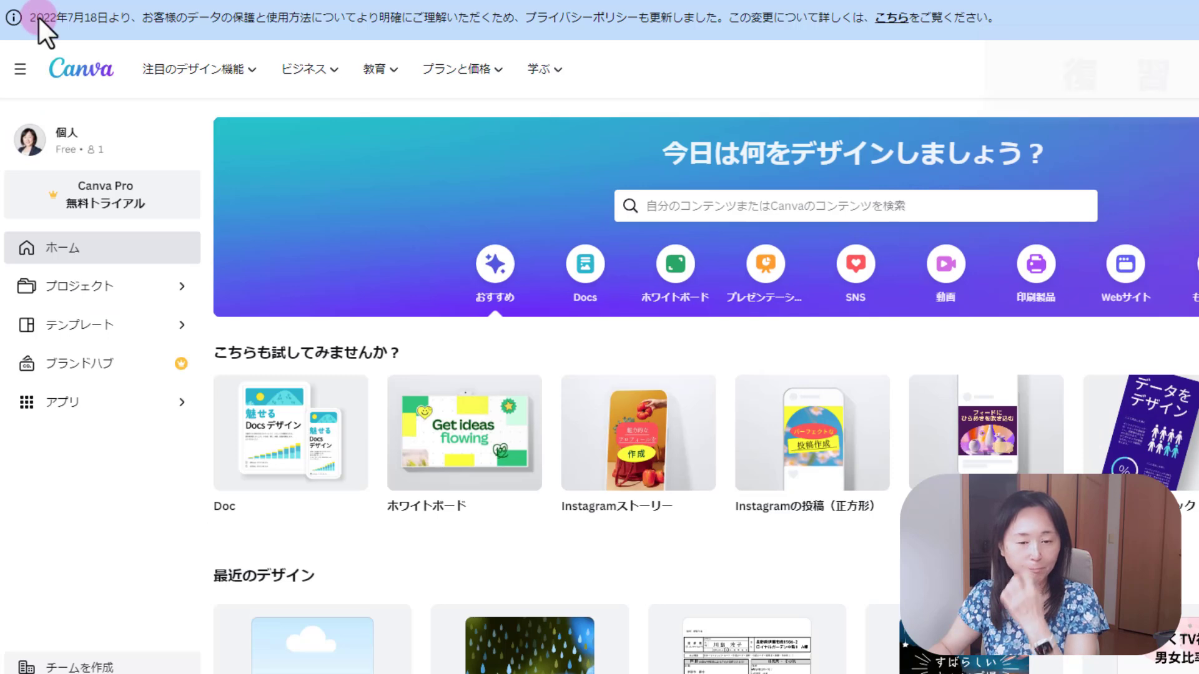
pyautogui.scroll(-3, 162, 485)
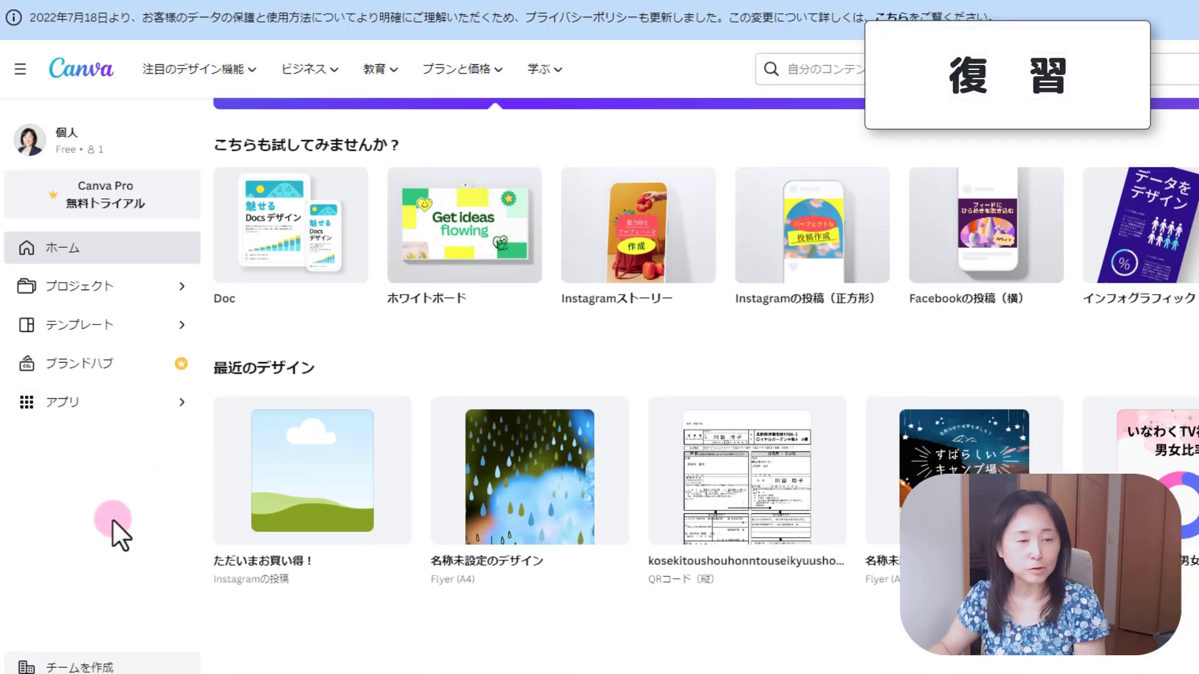
# Upload the Desktop cake photo クリスマスケーキ 005 into the Product Photos app
pyautogui.click(59, 409)
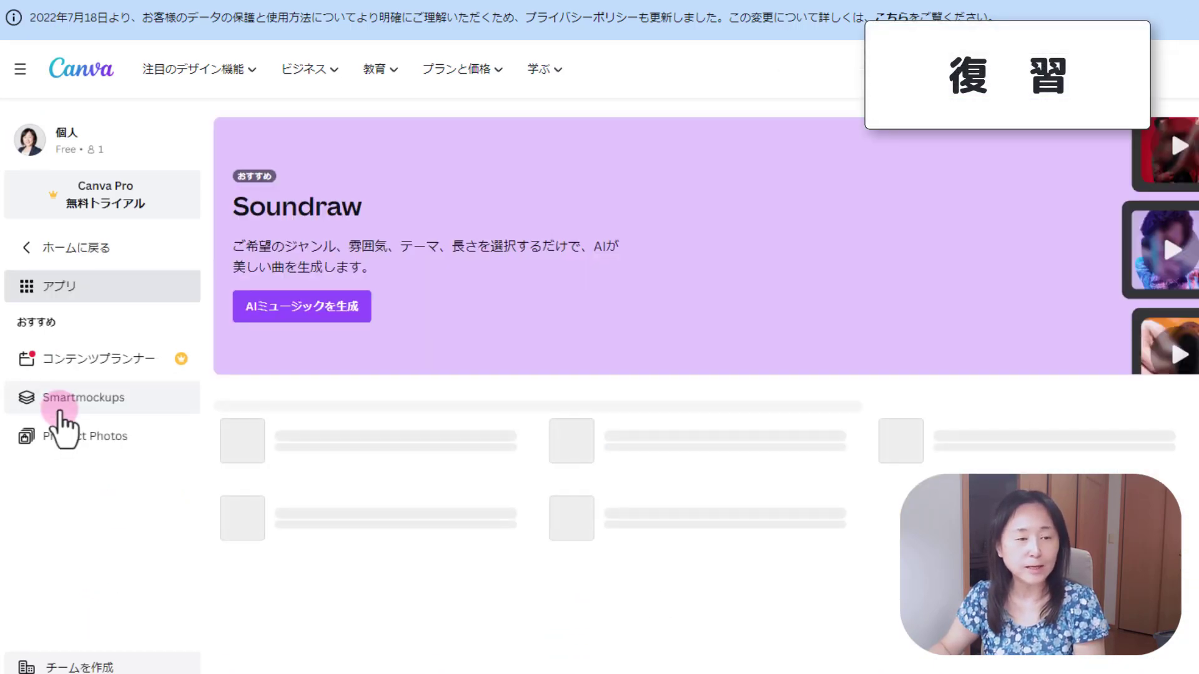
pyautogui.click(93, 435)
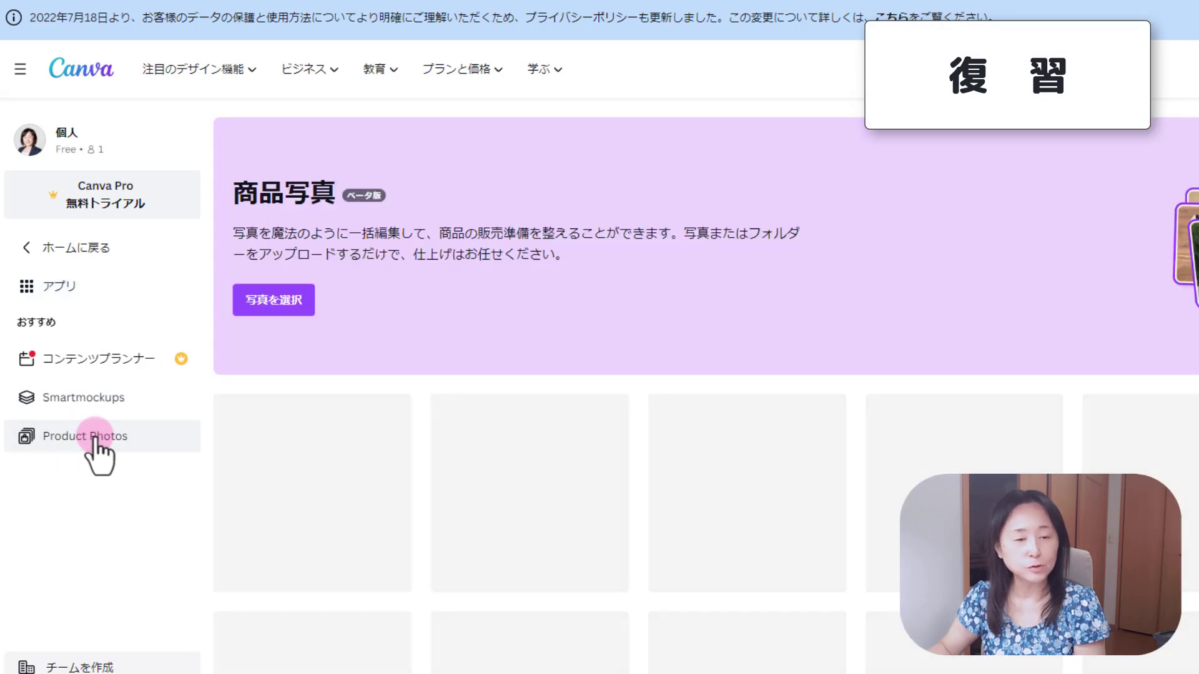
pyautogui.click(295, 300)
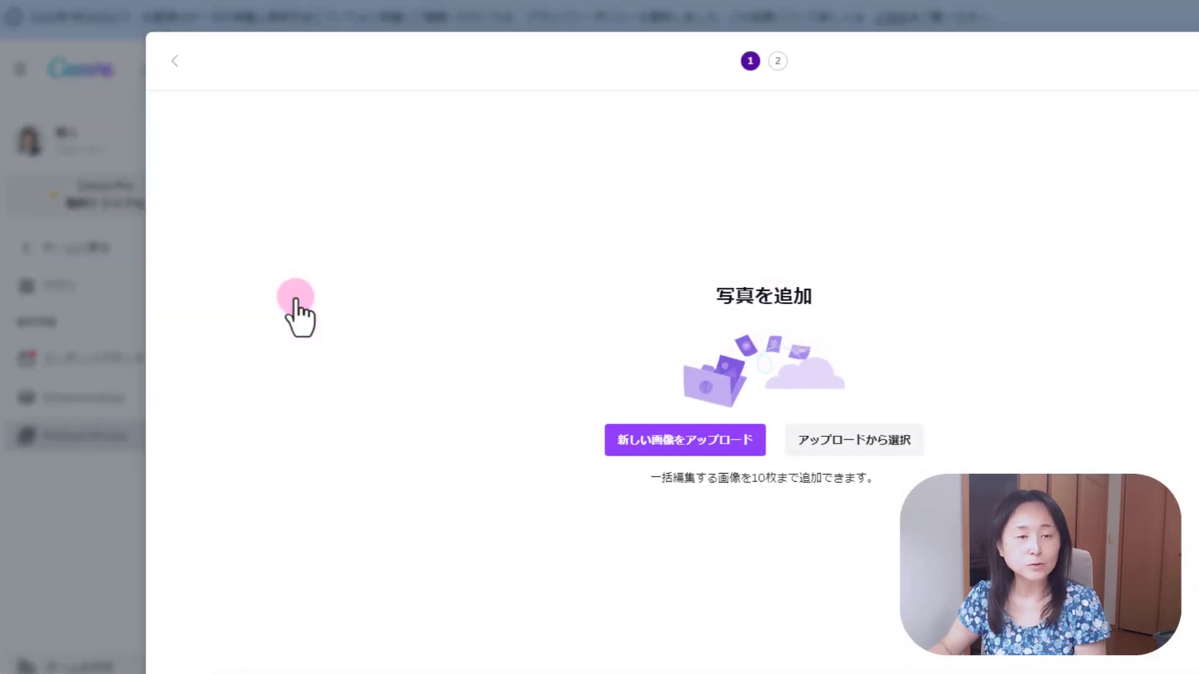
pyautogui.click(713, 441)
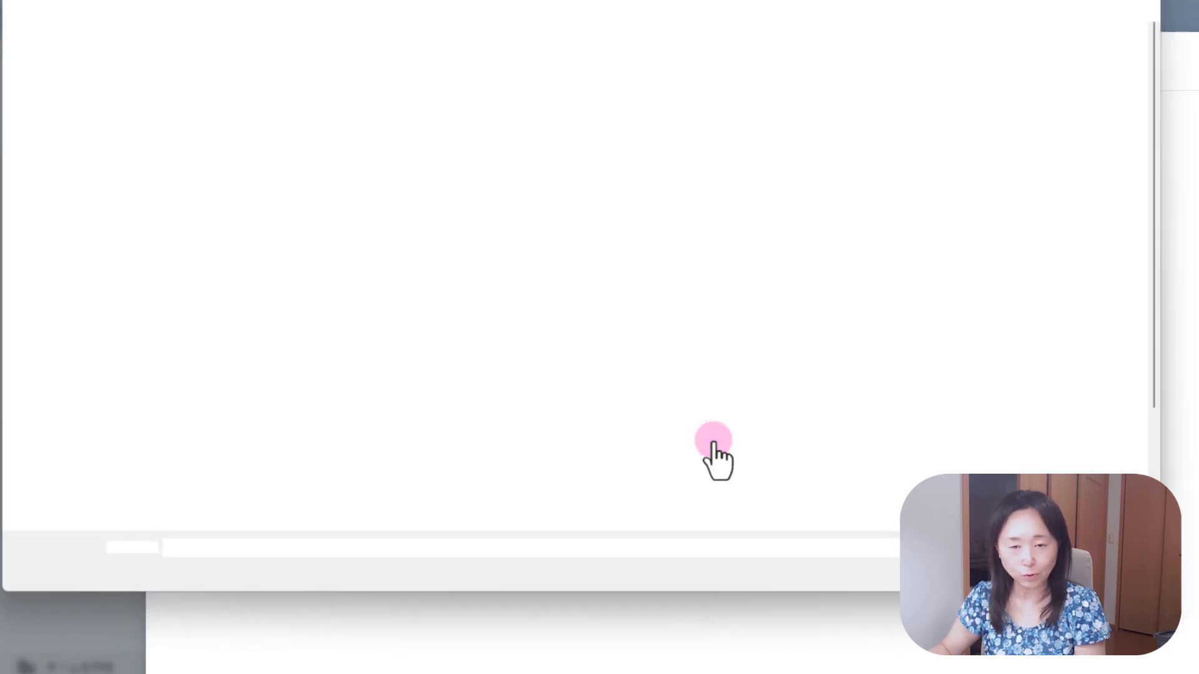
pyautogui.doubleClick(520, 66)
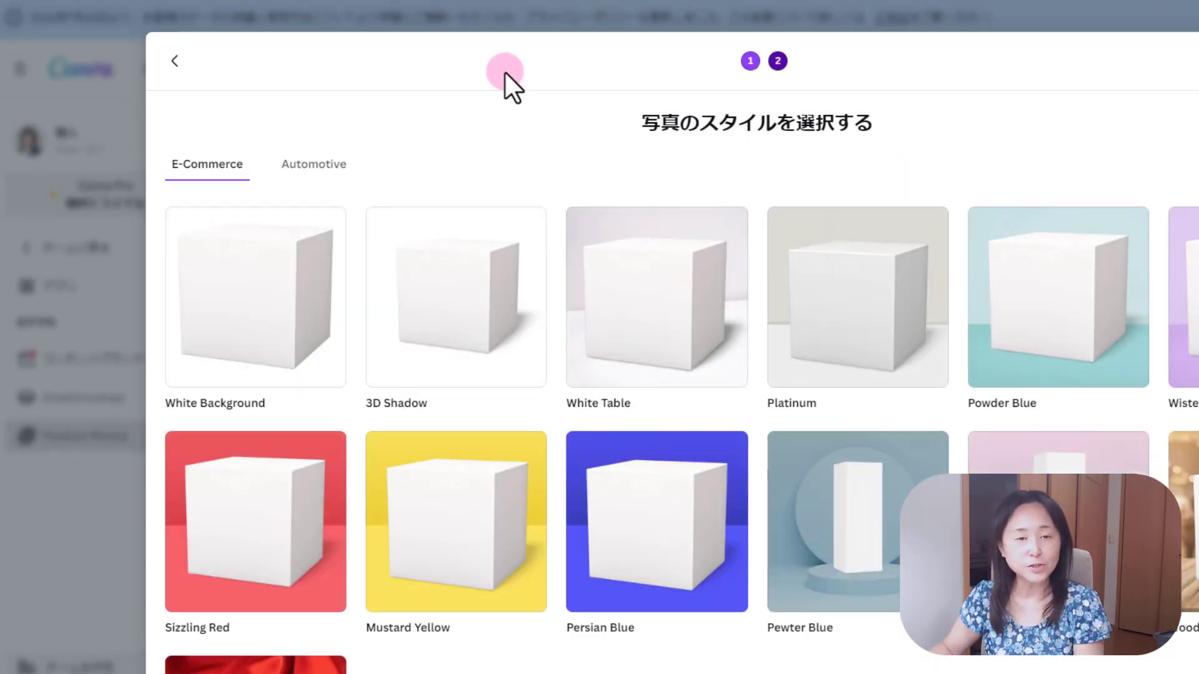
# Apply the Wooden Table style to the uploaded cake photo
pyautogui.scroll(-2, 730, 508)
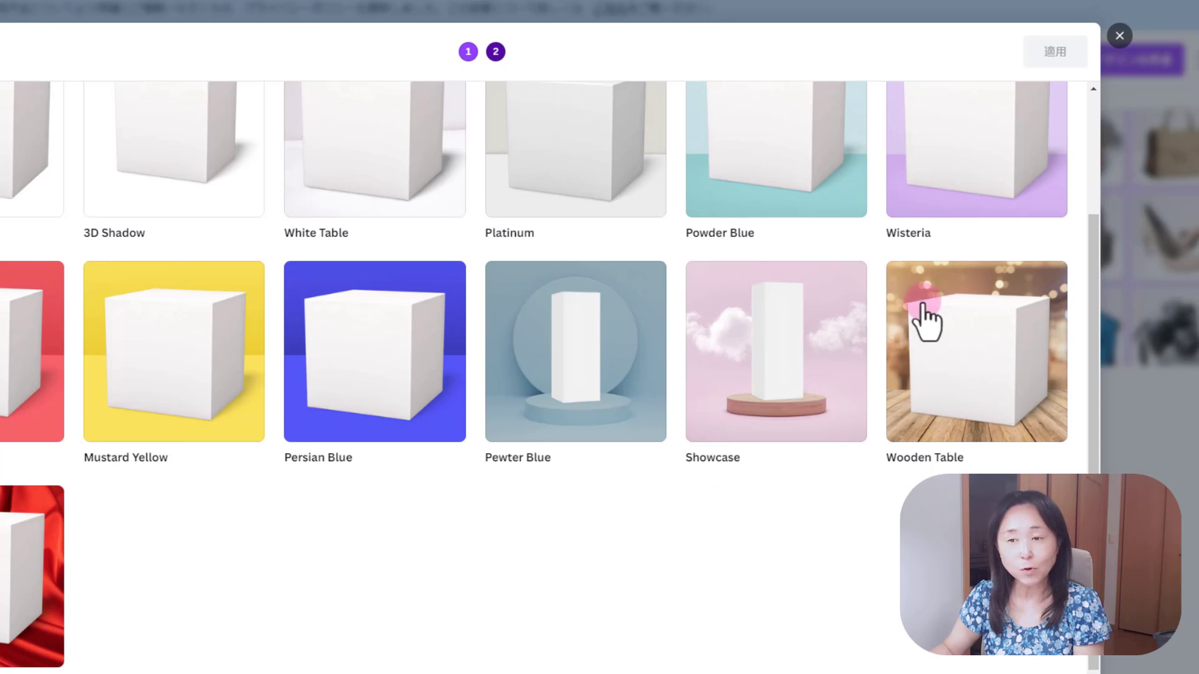
pyautogui.click(977, 343)
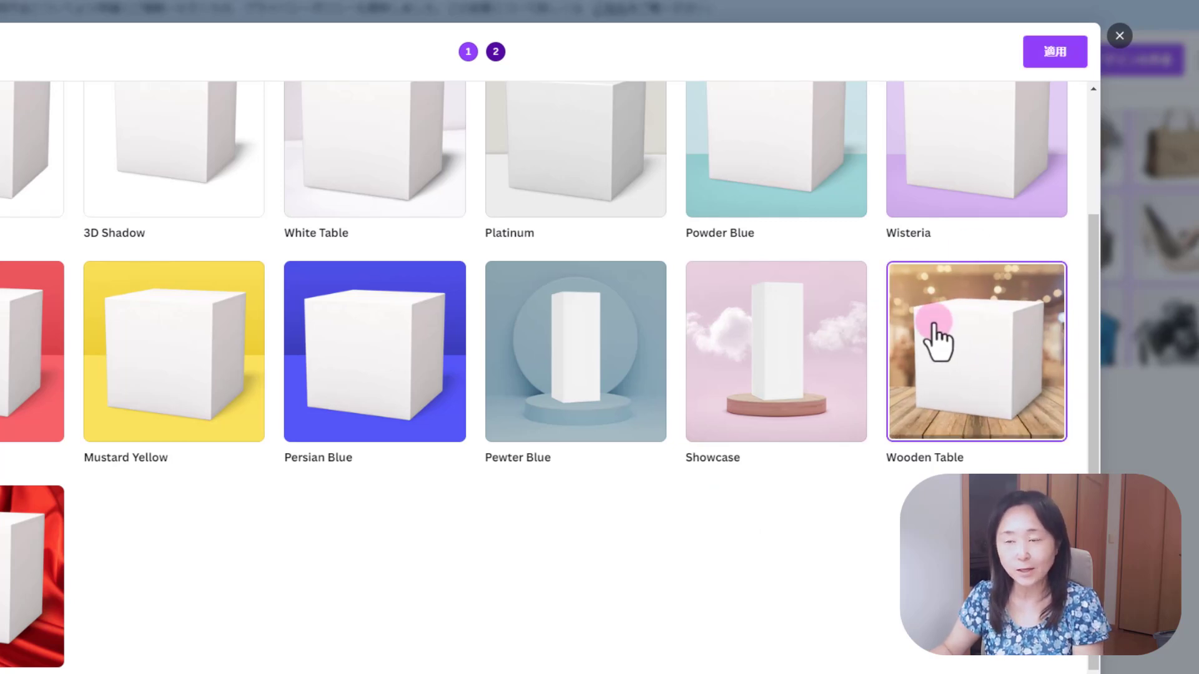
pyautogui.click(1056, 53)
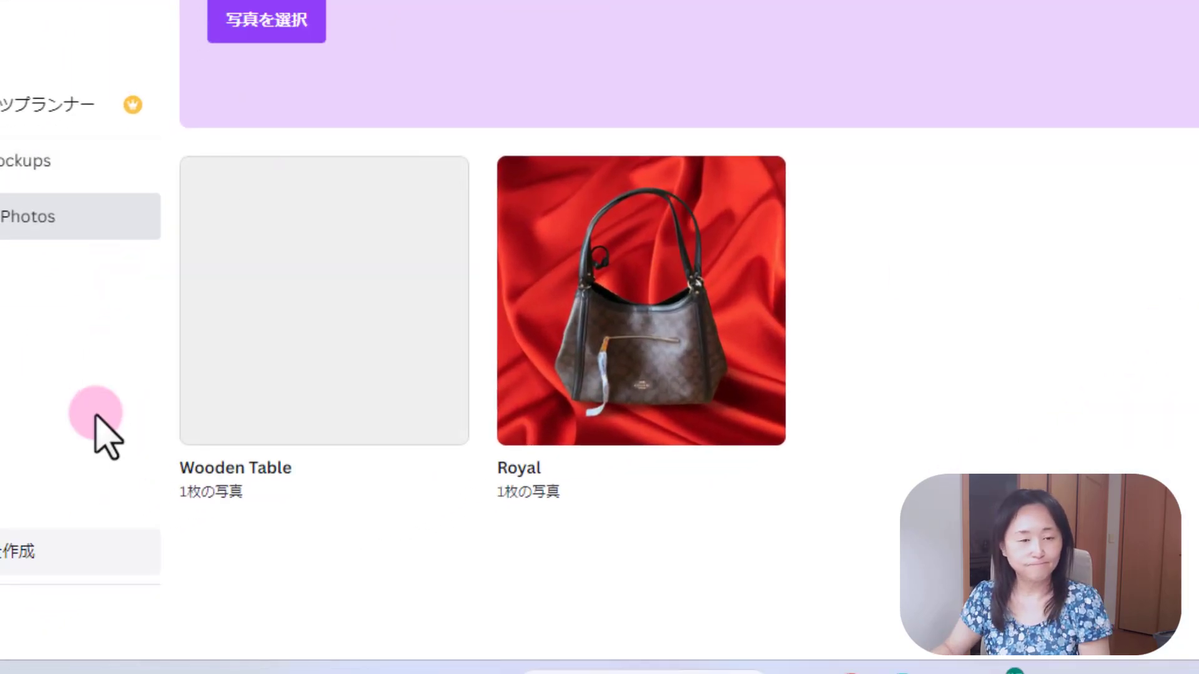
pyautogui.moveTo(324, 299)
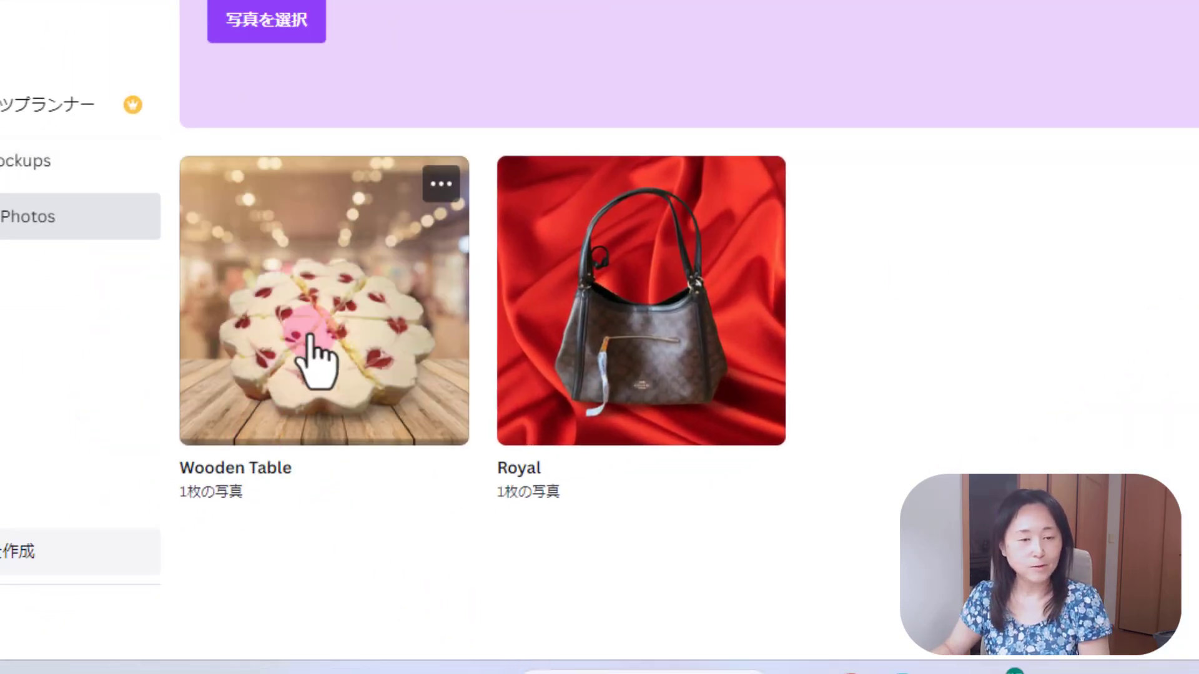
# Open the cake photo from the Wooden Table set in the 画像を保存 preview
pyautogui.click(310, 340)
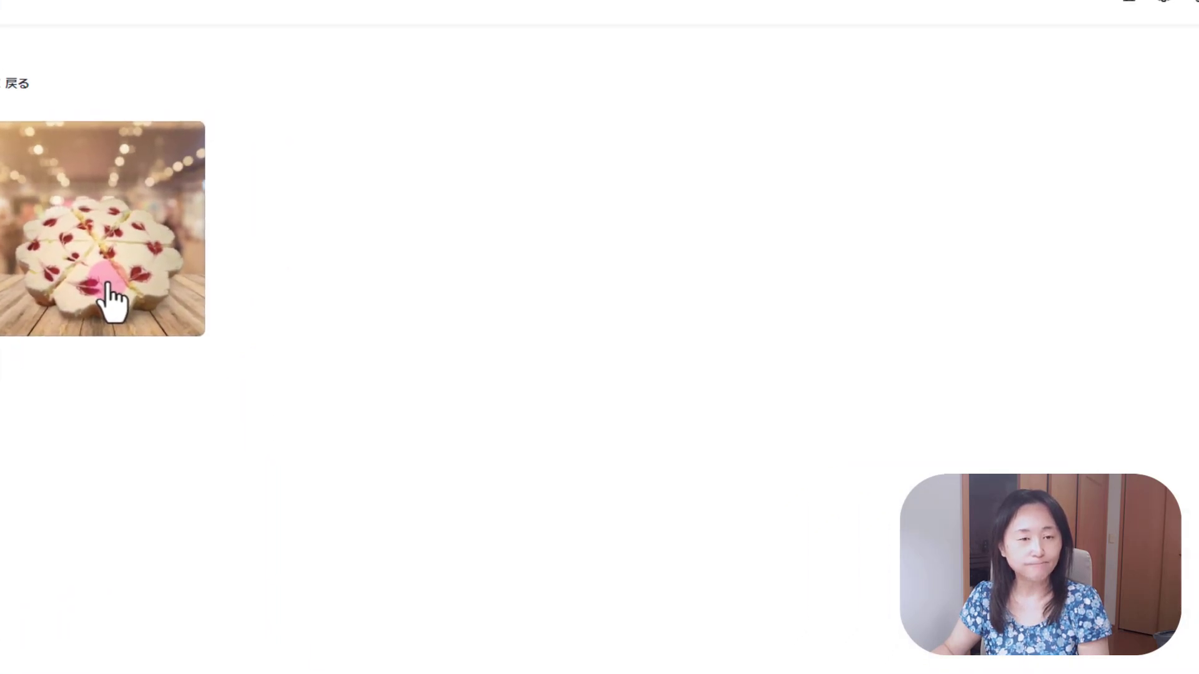
pyautogui.click(107, 284)
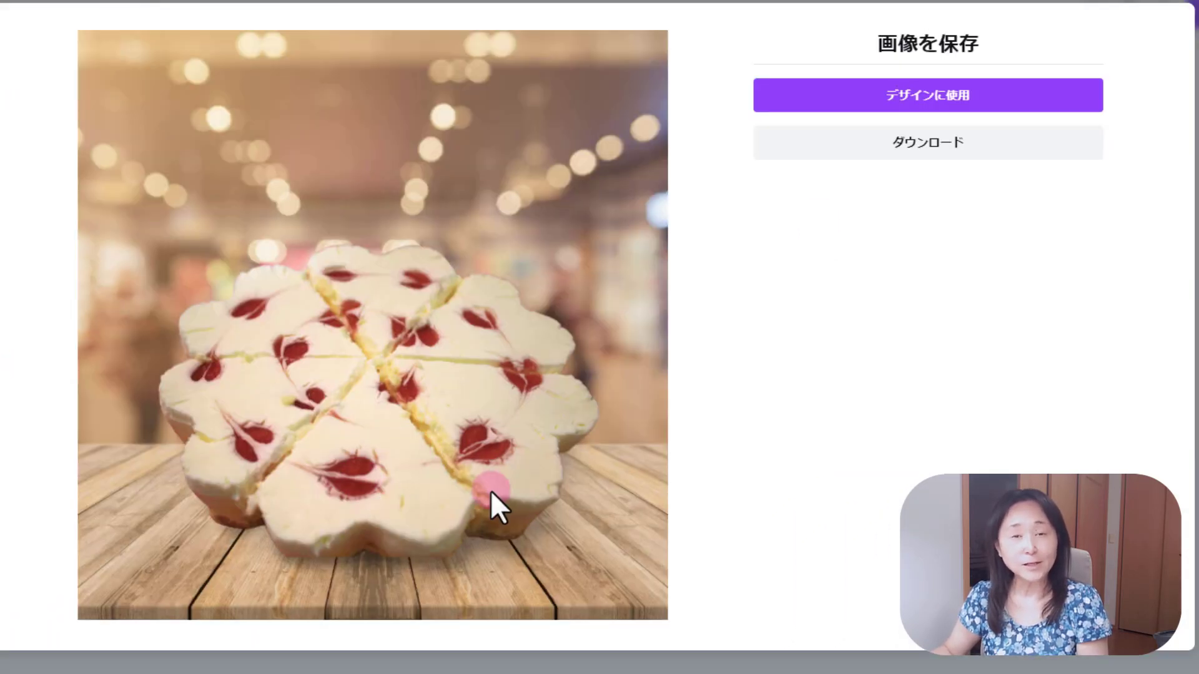